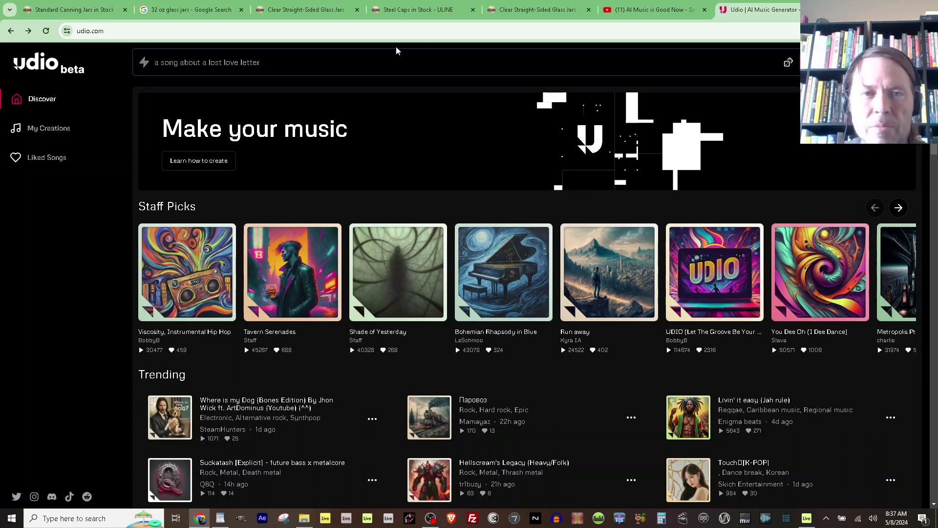
Sign in to Udio with a Google account and enter a display name on the sign-up form.
left_click(402, 63)
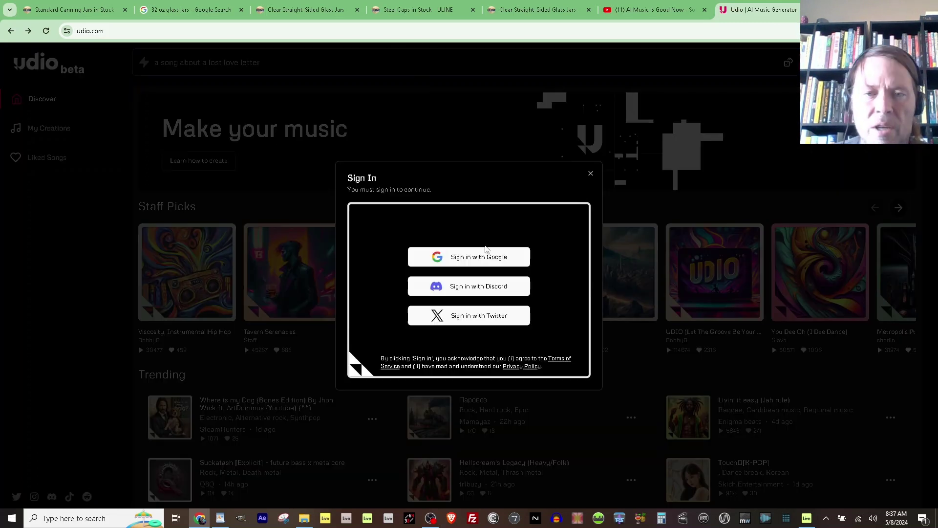
left_click(473, 256)
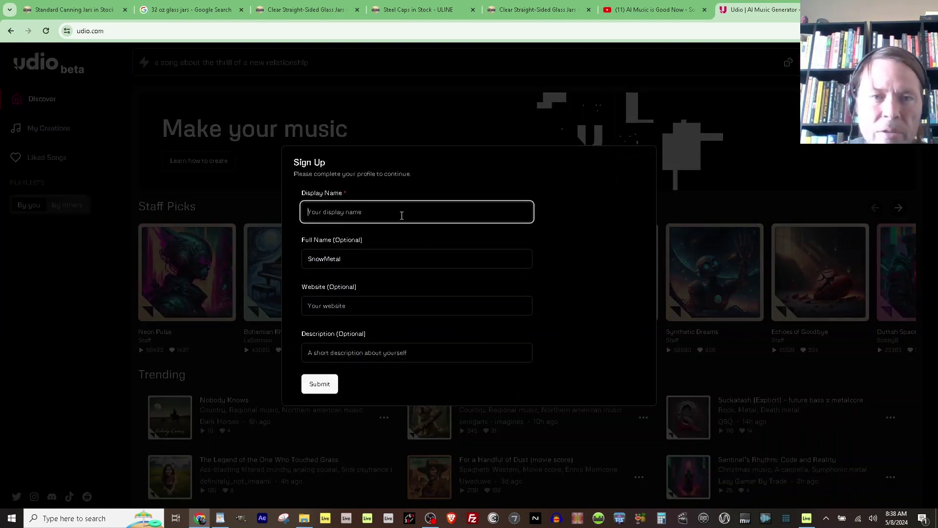
type("Sn")
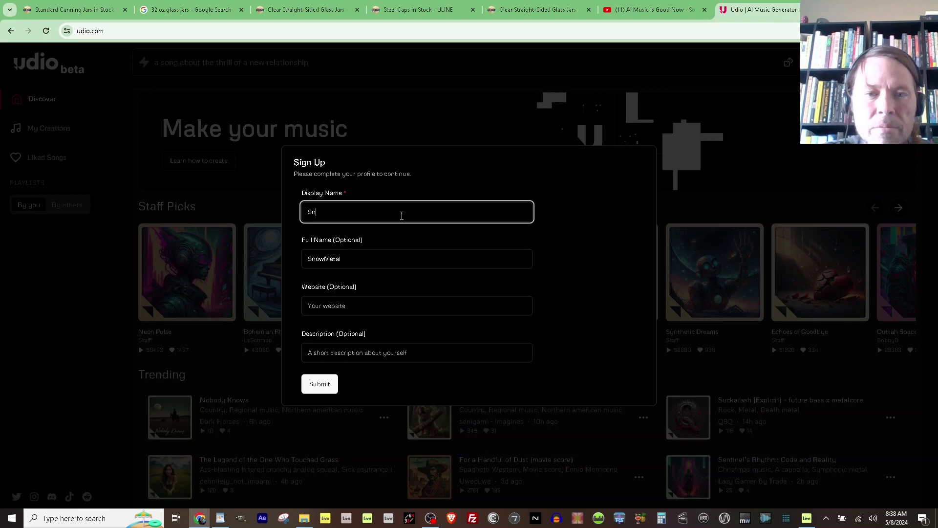
type("owMetal")
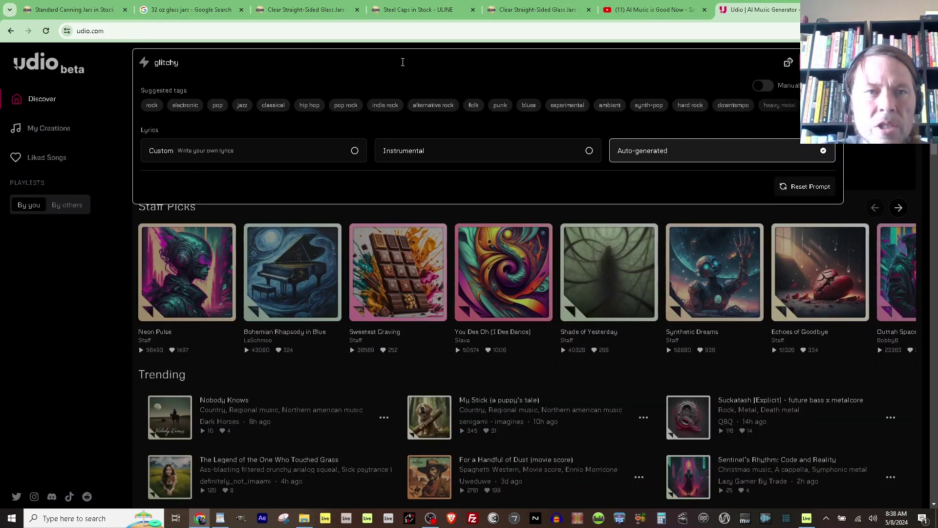
type(", ele")
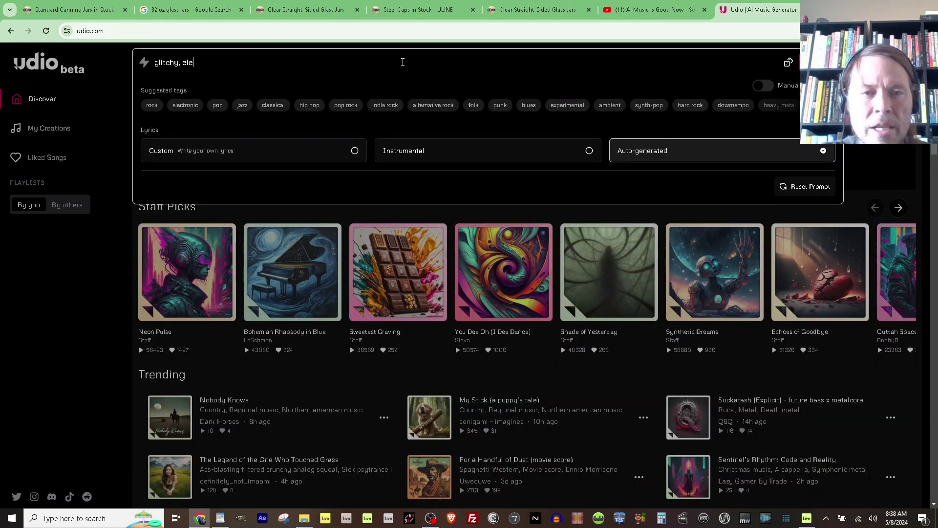
type("ctronic")
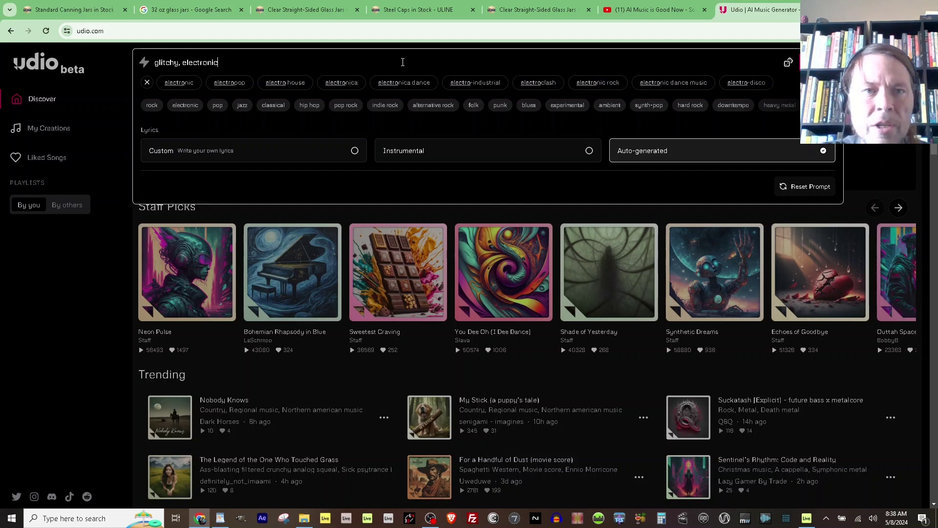
type(" music, ")
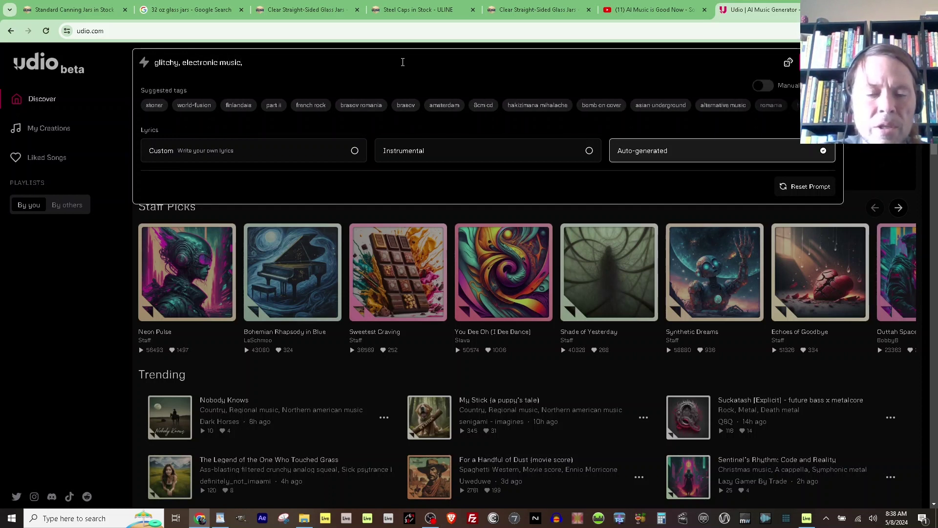
type("like Alo")
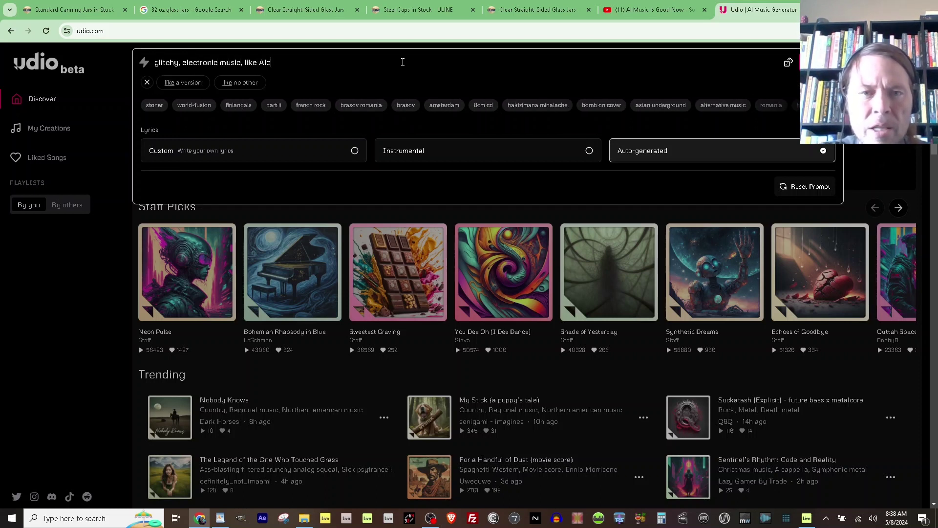
type("mo")
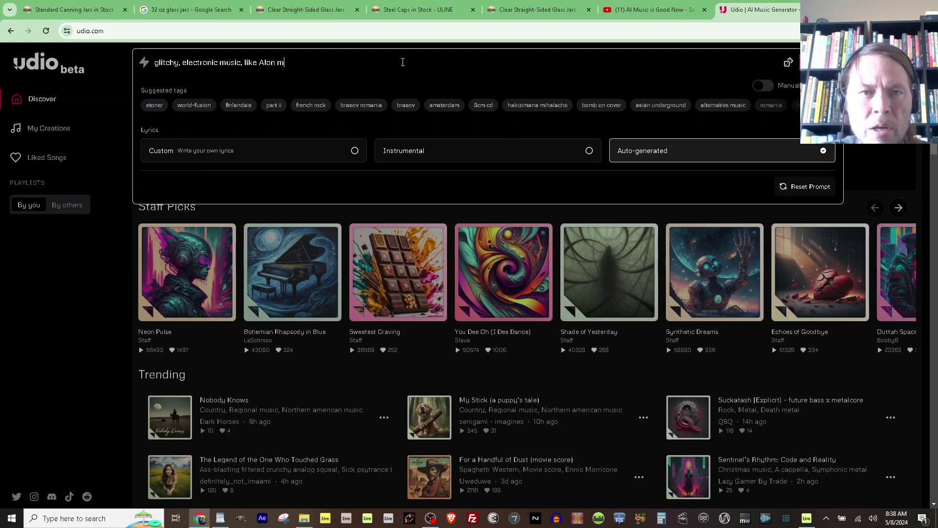
Describe glitchy electronic dubstep with brooding female vocals about lost love and insecurity, tag it emotional, and generate.
key("BackSpace")
type("Mor, Aphex Tw")
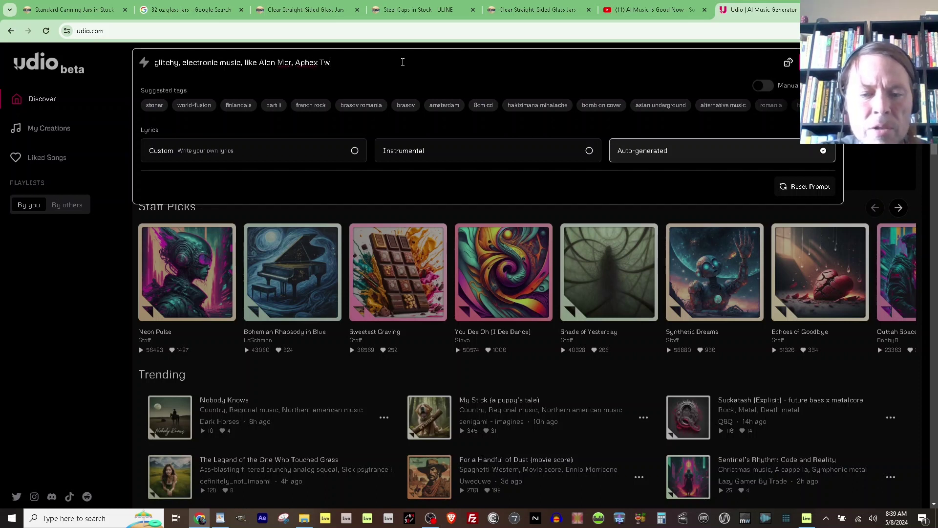
type("in, but with ")
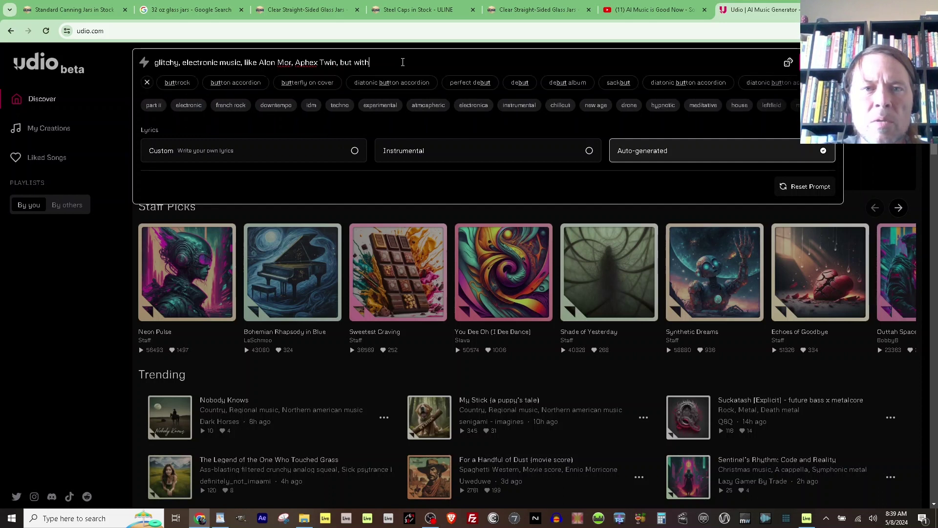
type("huge")
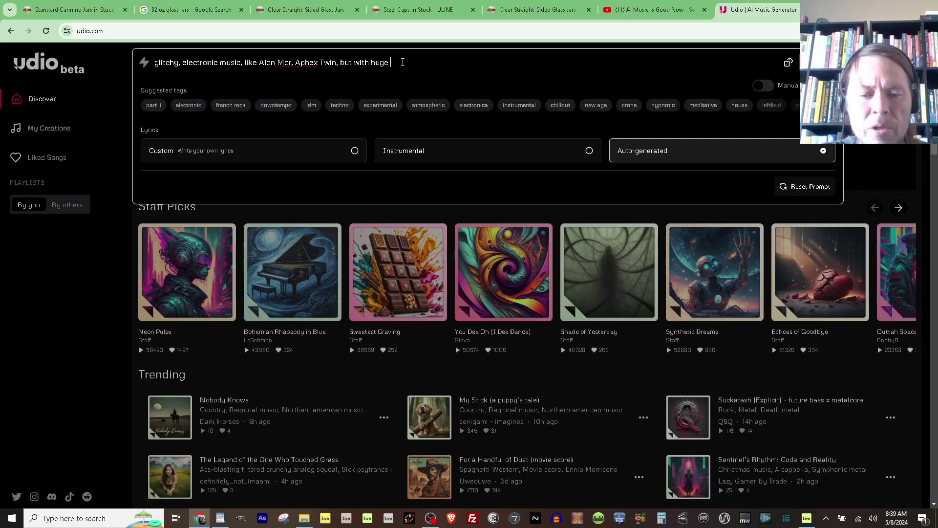
type(" dubstep b")
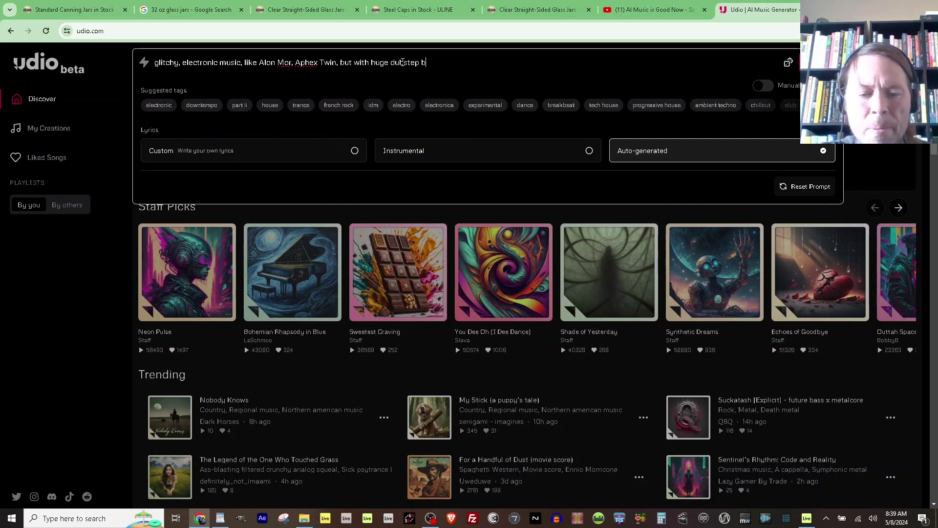
type("asslin")
type("es, like")
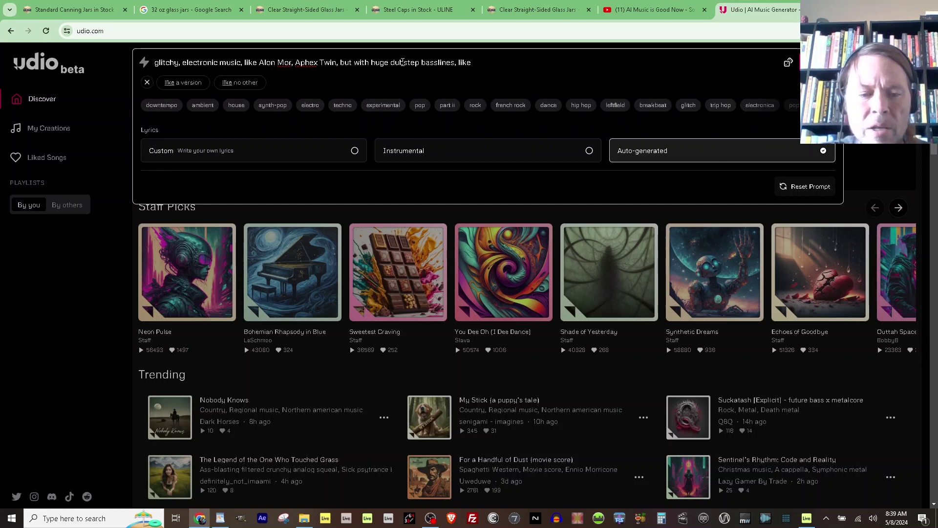
type("Xcision")
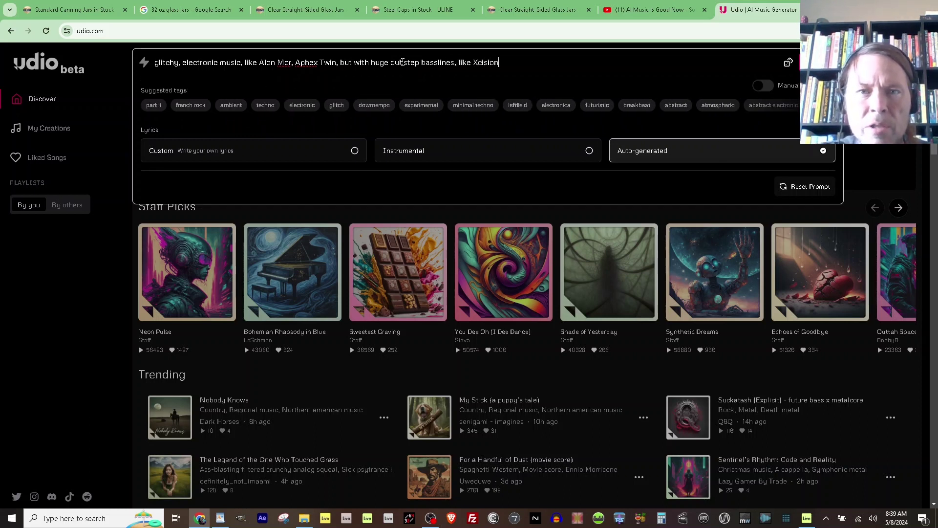
type(", clmati")
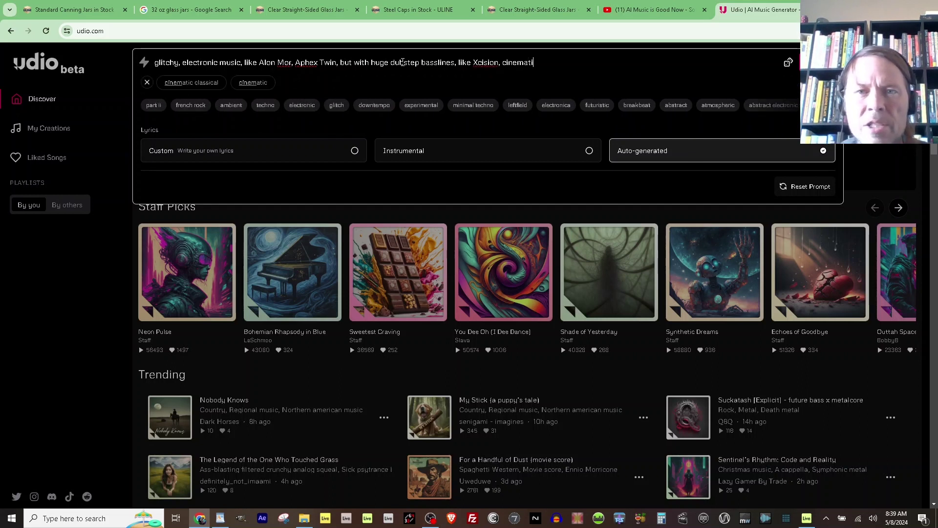
type("c, withb")
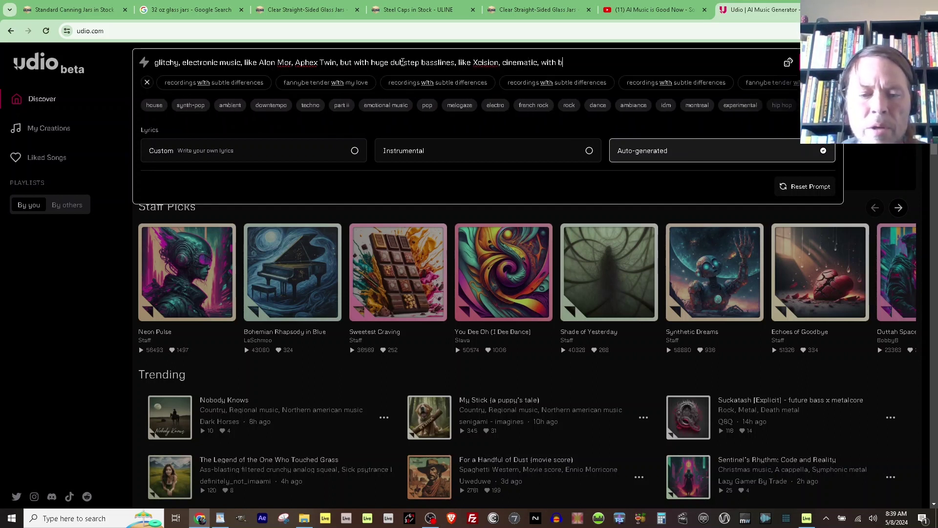
type("rooa")
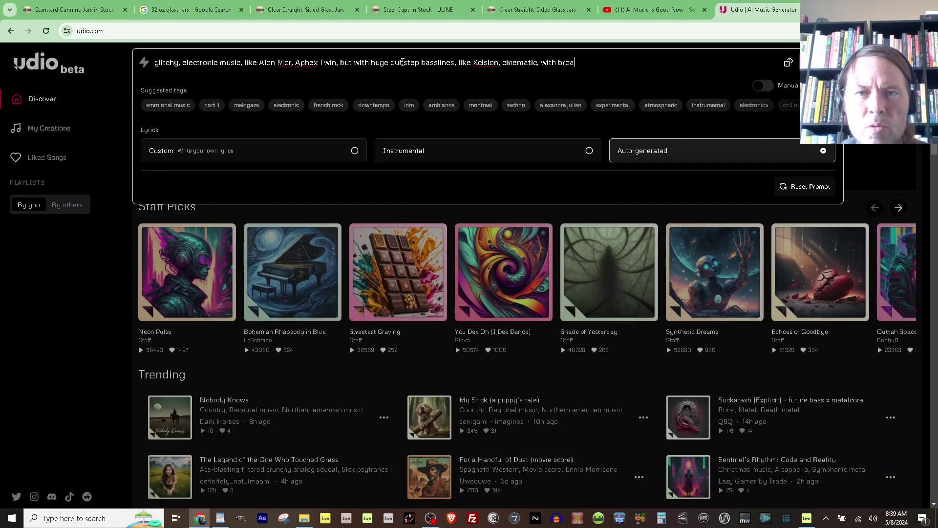
type("oding")
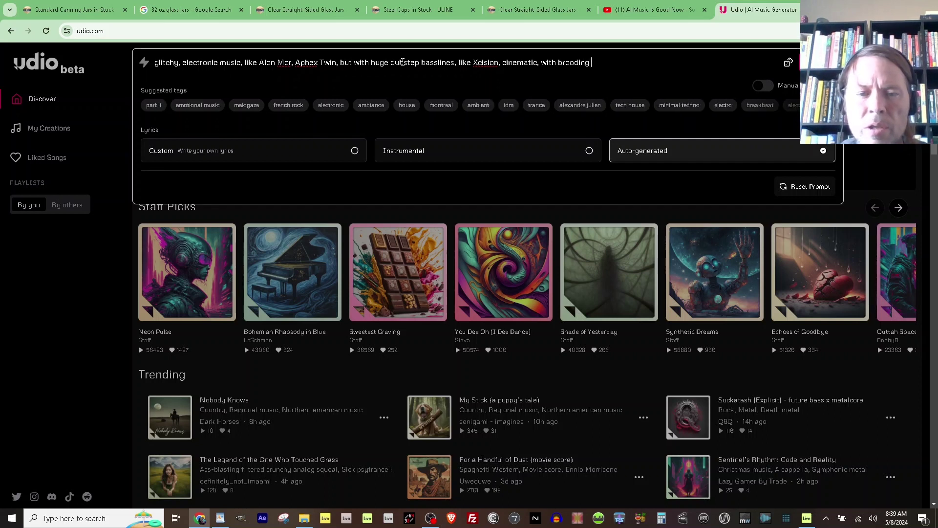
type(" le vocals")
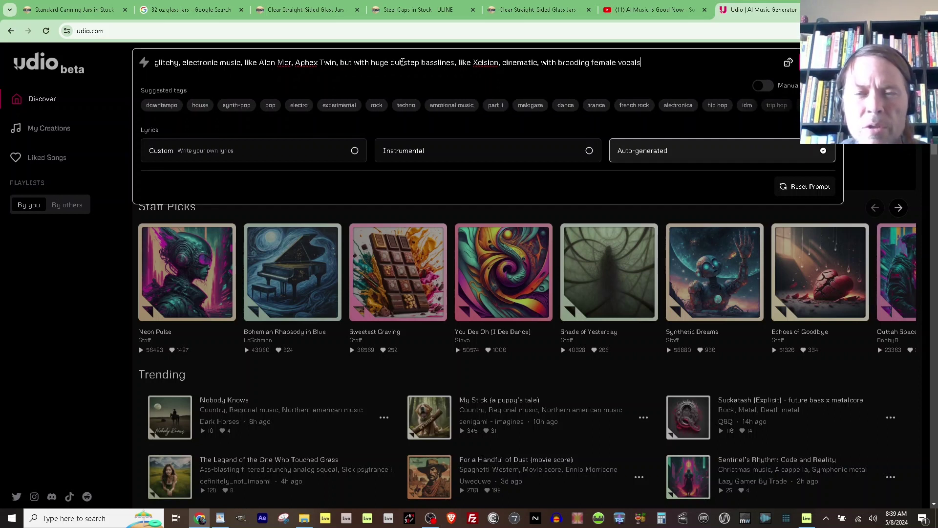
type(", song about lost love and")
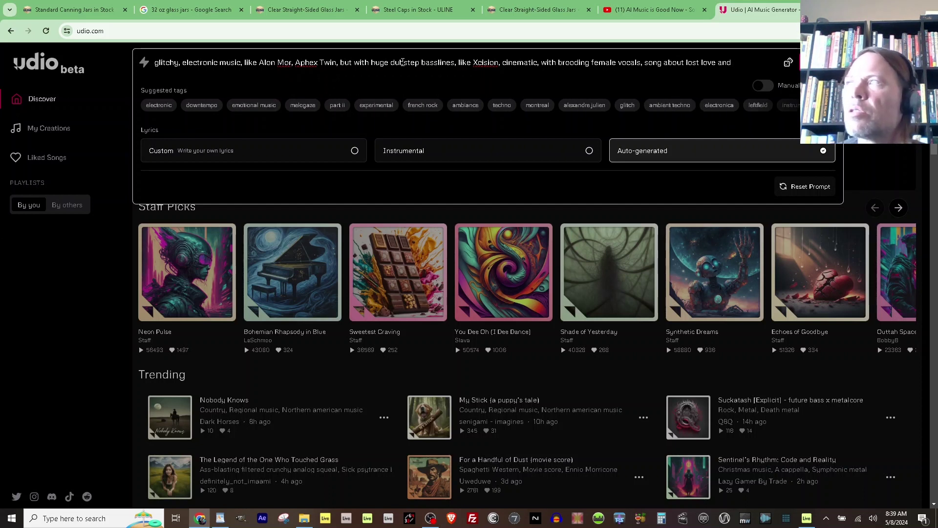
type("insecurity, en")
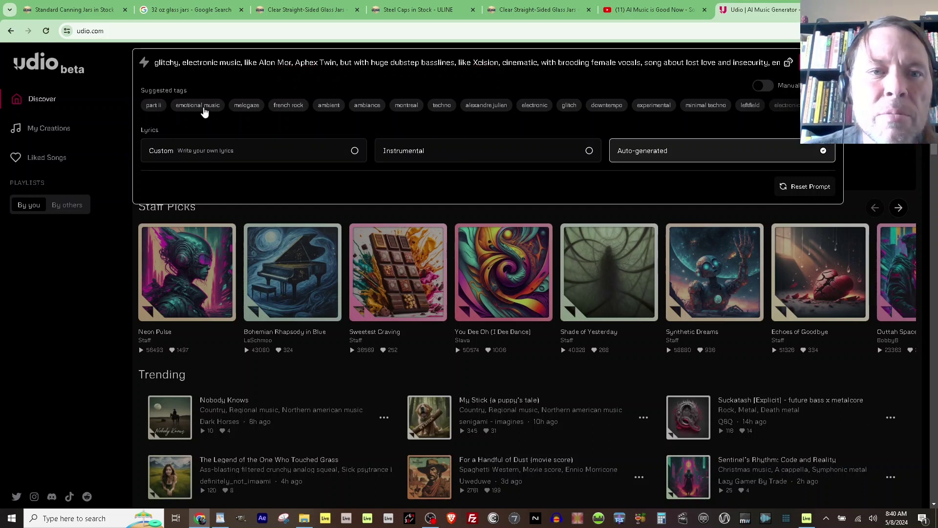
left_click(201, 108)
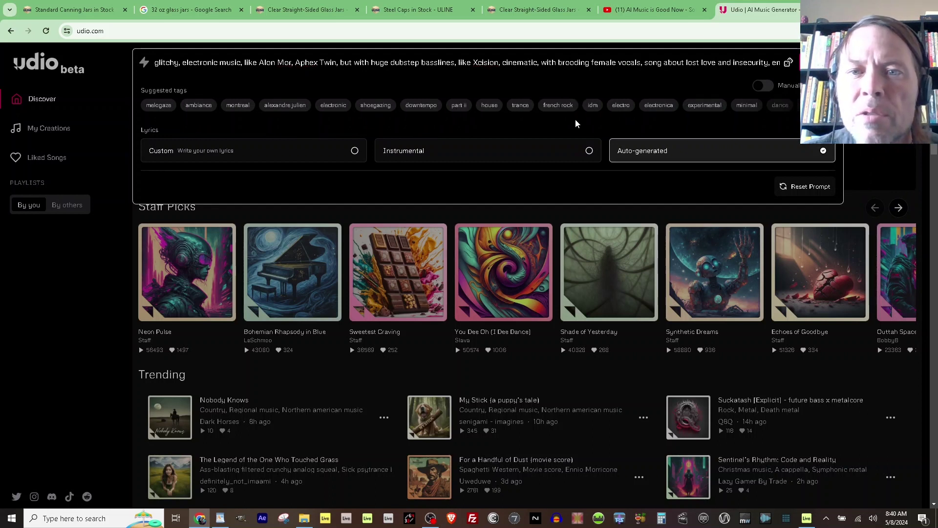
left_click(567, 108)
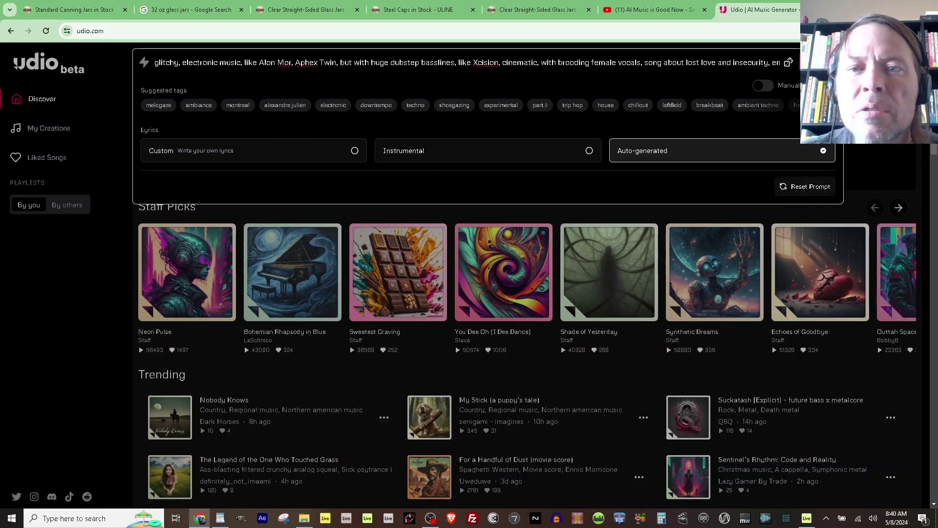
key("Return")
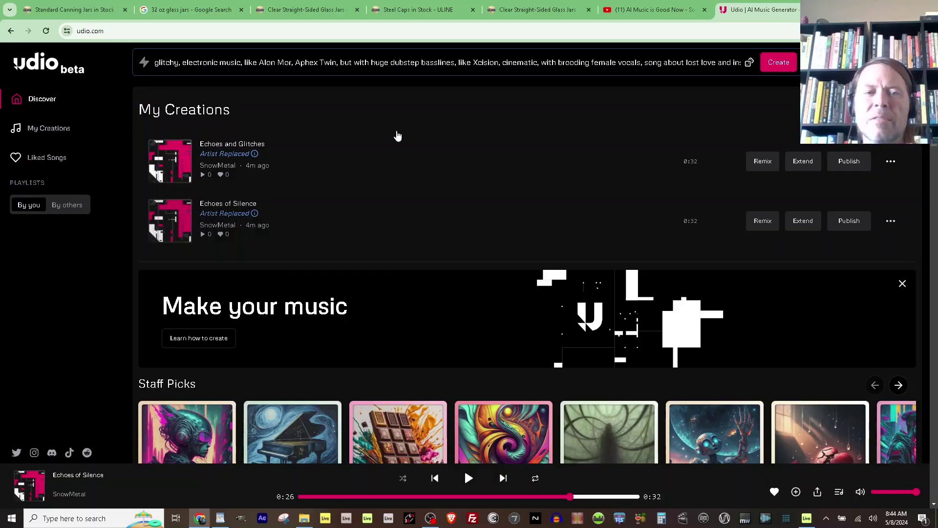
Delete the Echoes of Silence track and download Echoes and Glitches.
left_click(889, 224)
left_click(891, 353)
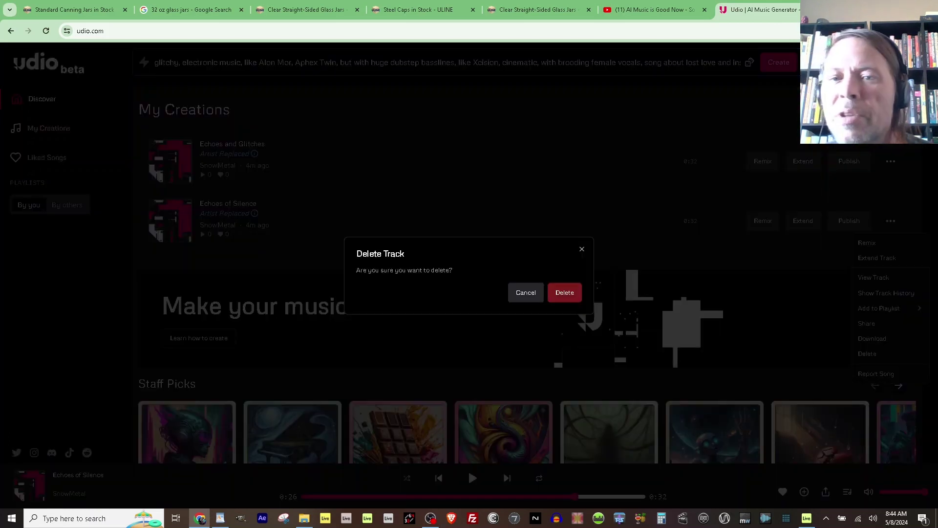
left_click(565, 292)
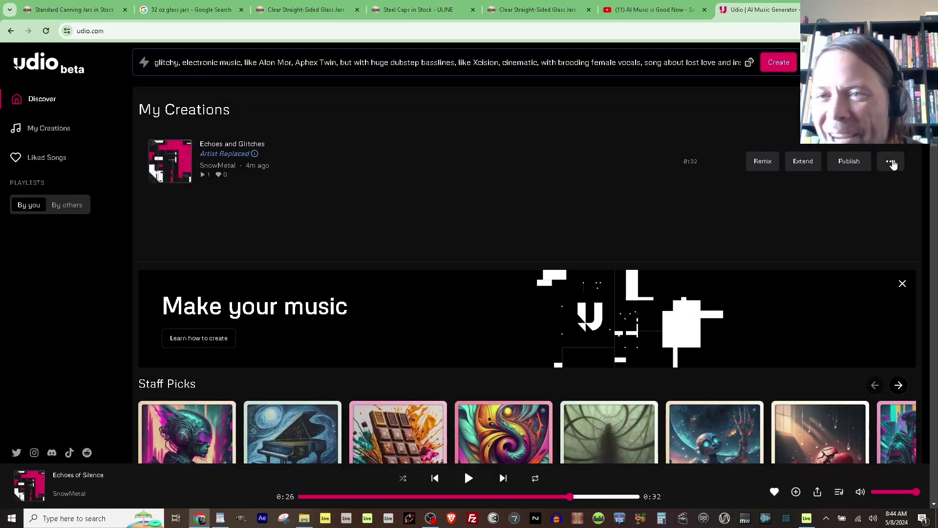
left_click(891, 163)
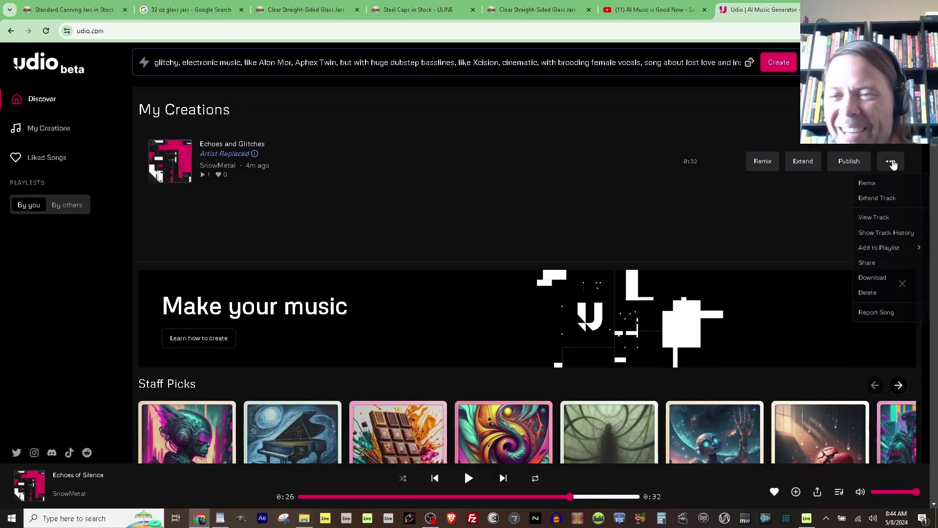
left_click(872, 280)
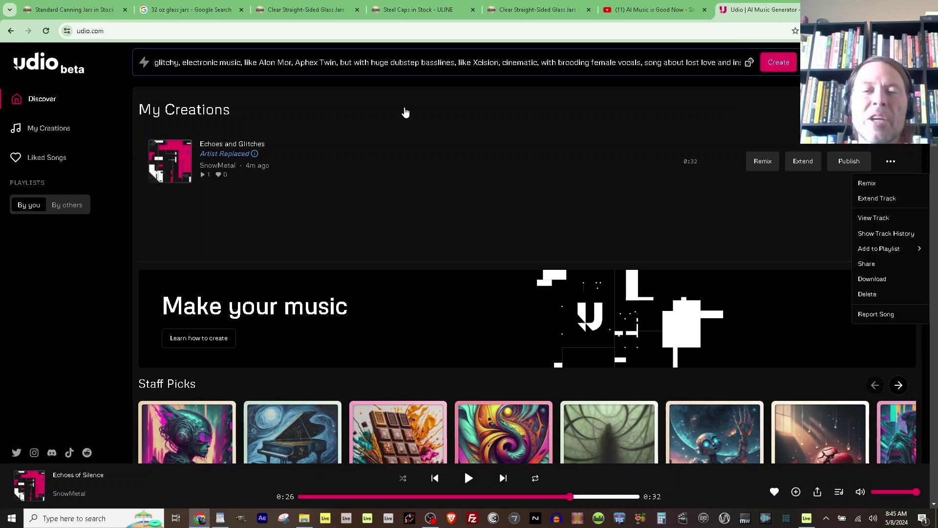
Extend Echoes and Glitches with a section after, replacing 'Aphex Twin' with 'IDM' in the prompt.
left_click(803, 161)
left_click_drag(277, 62, 313, 62)
type("IDM")
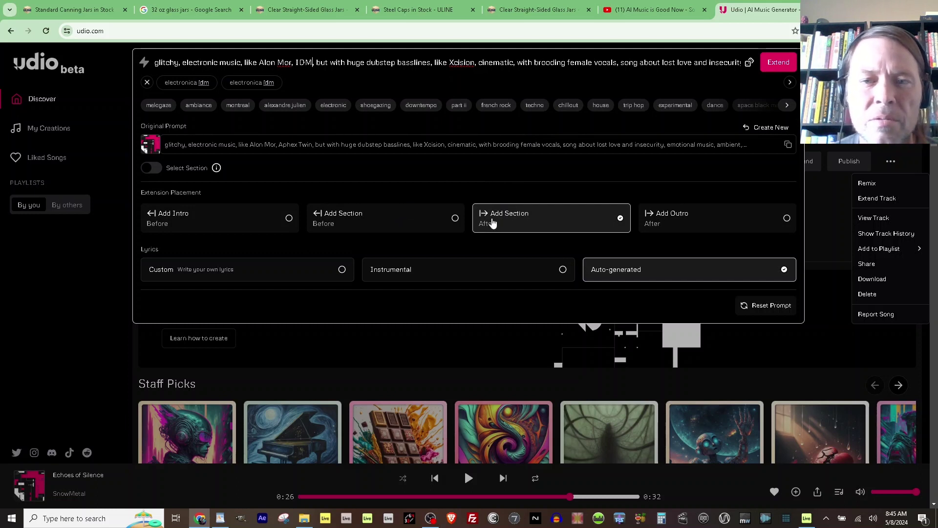
left_click(777, 64)
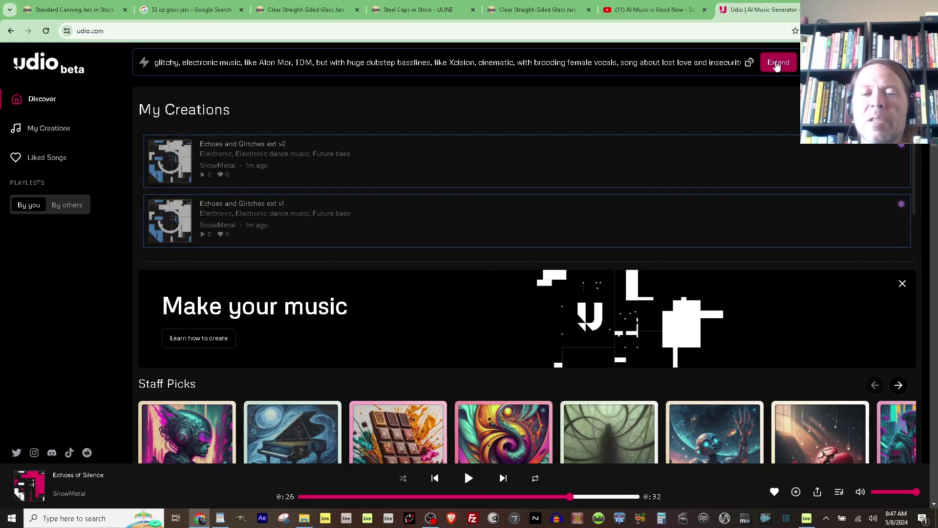
scroll(752, 107, "down", 3)
scroll(726, 147, "down", 2)
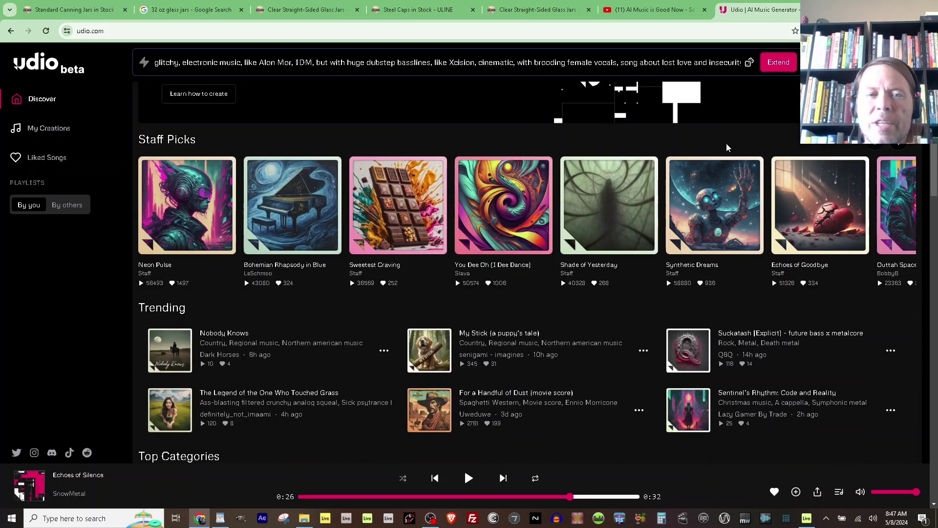
scroll(727, 147, "down", 2)
scroll(730, 213, "down", 4)
scroll(730, 216, "down", 3)
scroll(731, 223, "down", 2)
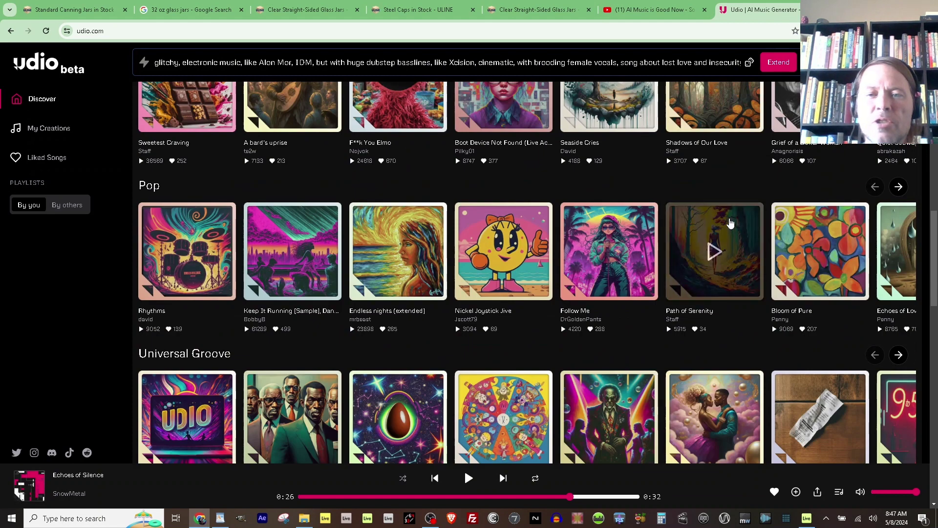
scroll(730, 223, "down", 2)
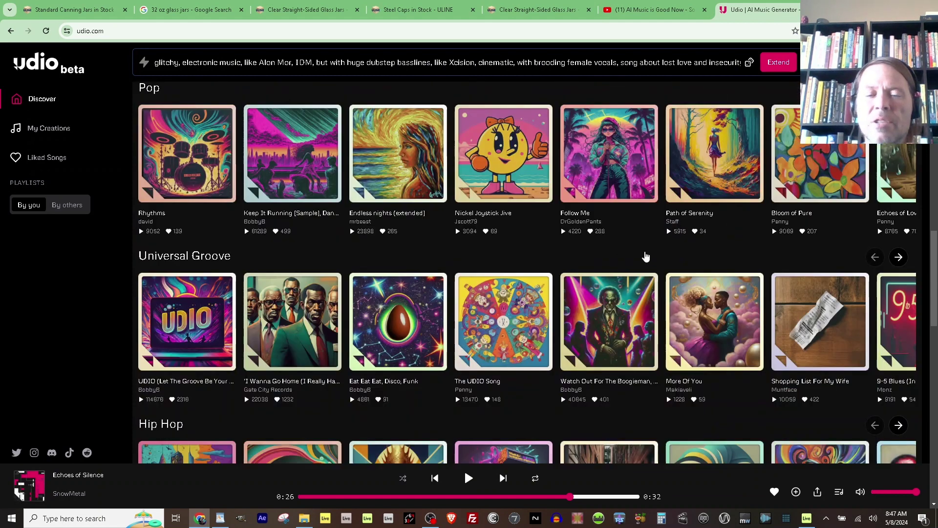
scroll(647, 256, "down", 4)
scroll(655, 273, "up", 2)
scroll(679, 322, "up", 5)
scroll(684, 333, "up", 3)
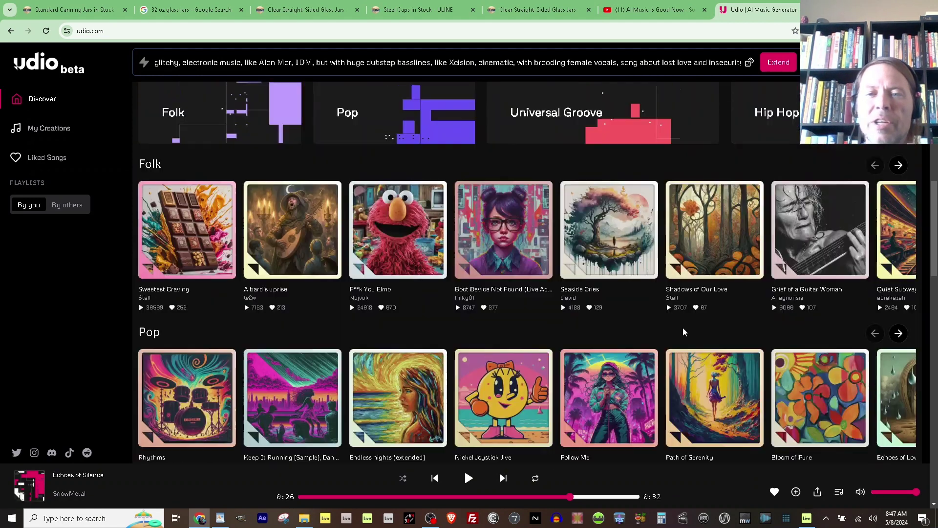
scroll(684, 332, "up", 3)
scroll(681, 329, "down", 3)
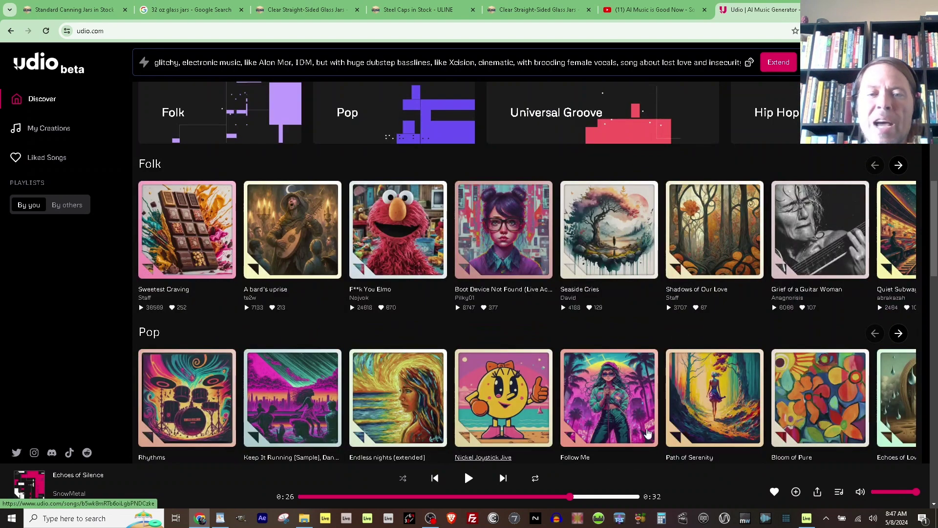
scroll(632, 323, "up", 10)
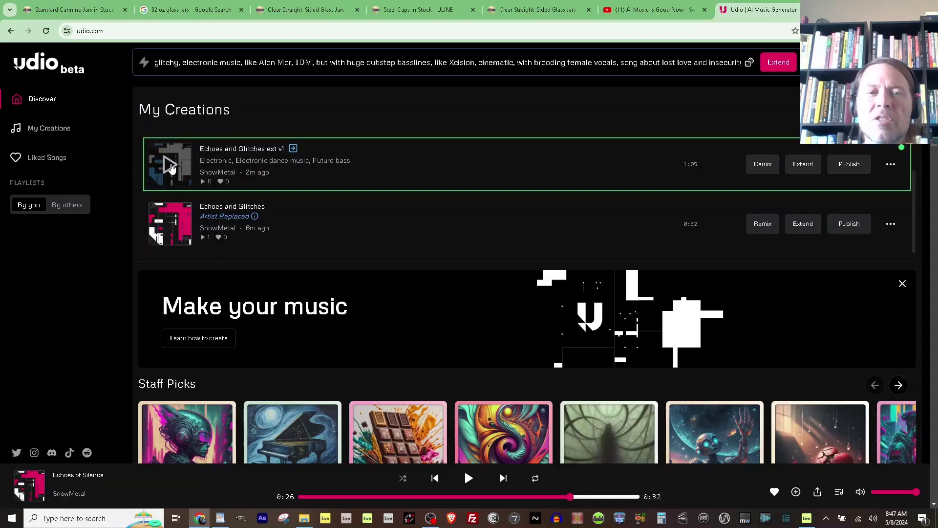
Listen to Echoes and Glitches ext v1, download it as an MP3, and bring up its extend options.
left_click(169, 165)
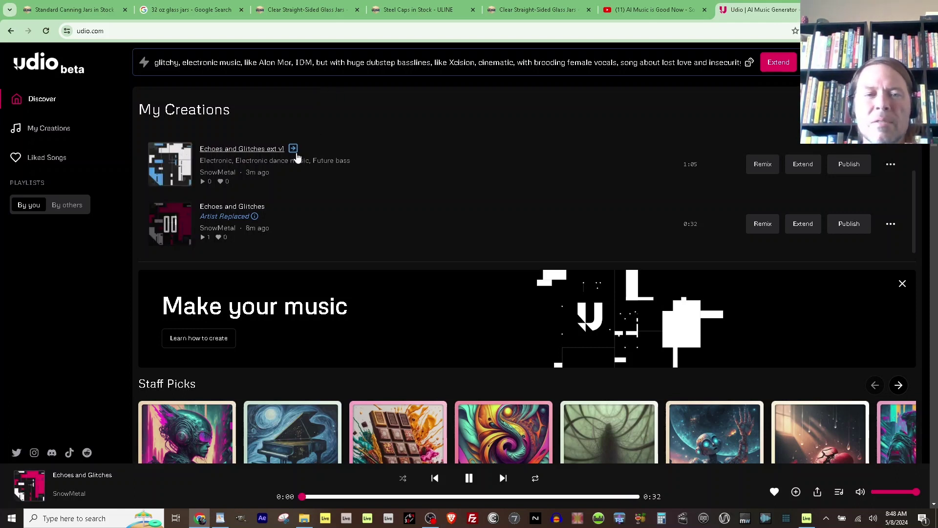
left_click(171, 225)
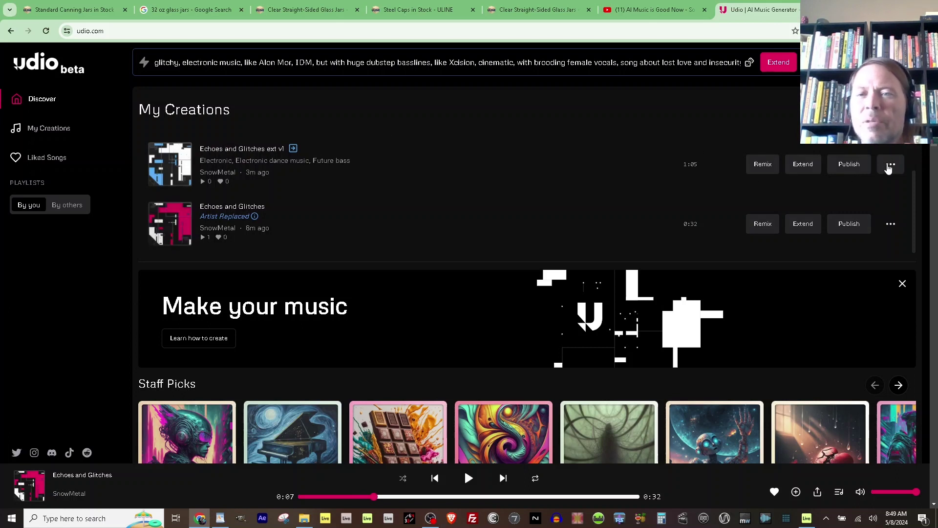
left_click(890, 166)
left_click(864, 286)
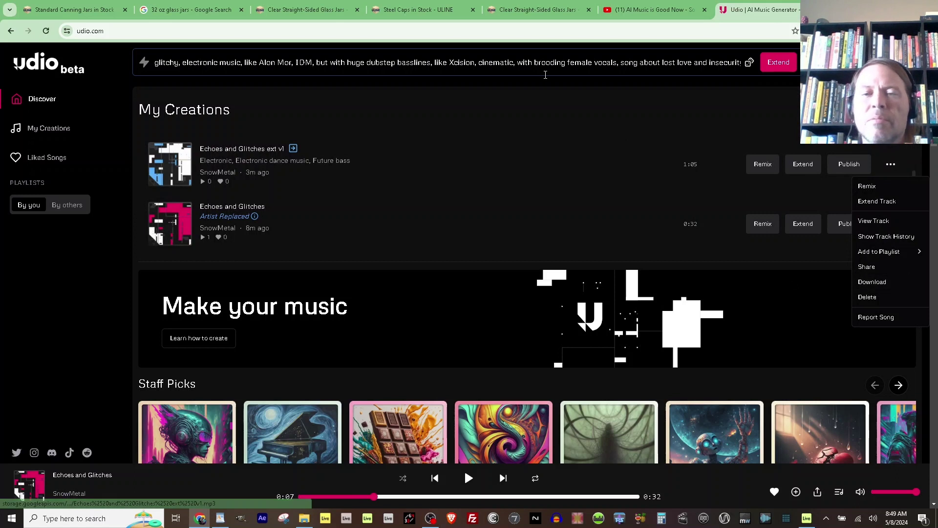
left_click(803, 165)
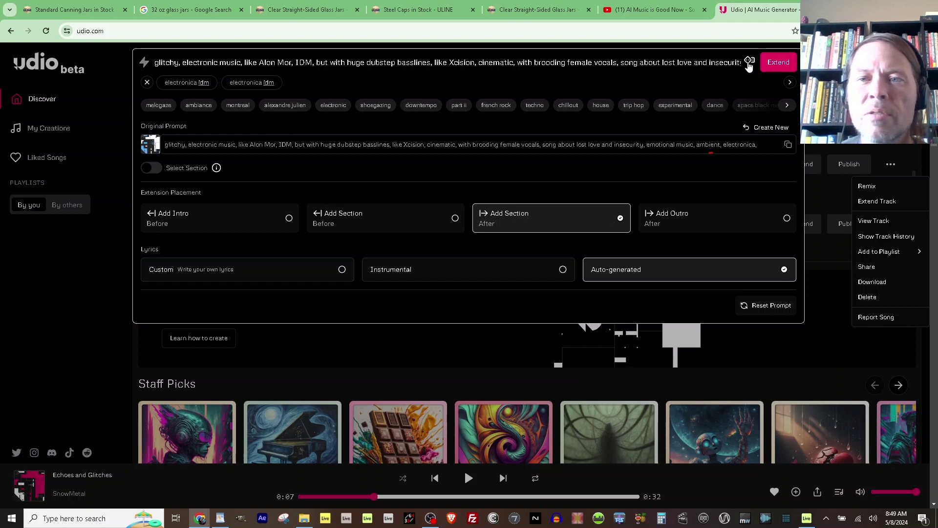
Replace the extension prompt with a huge heavy dubstep drop, microediting, glitches, black metal guitar, power chords.
key("ctrl+a")
type("huge, ")
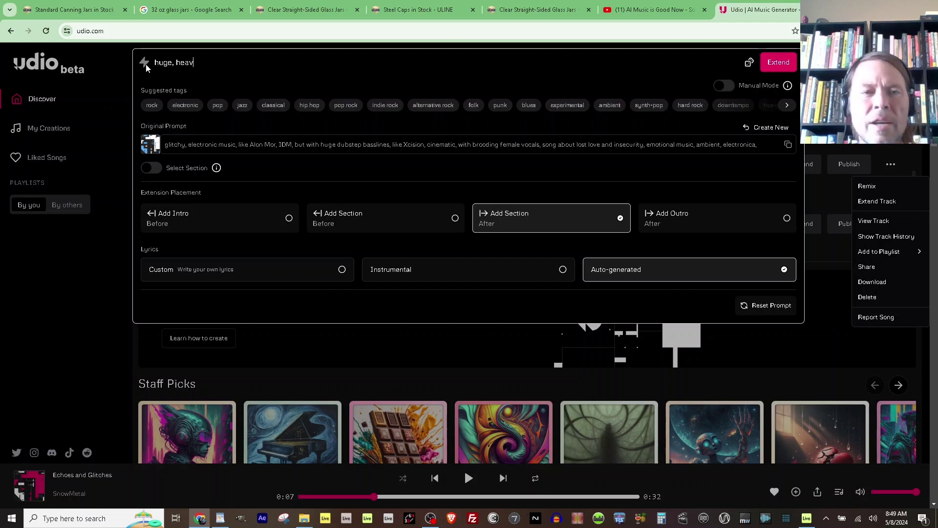
type("y du")
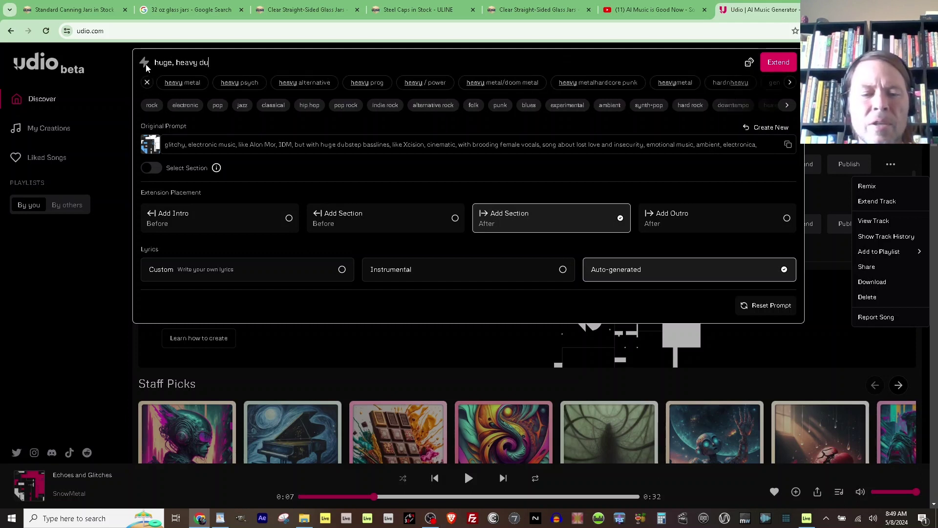
type("bstep dro")
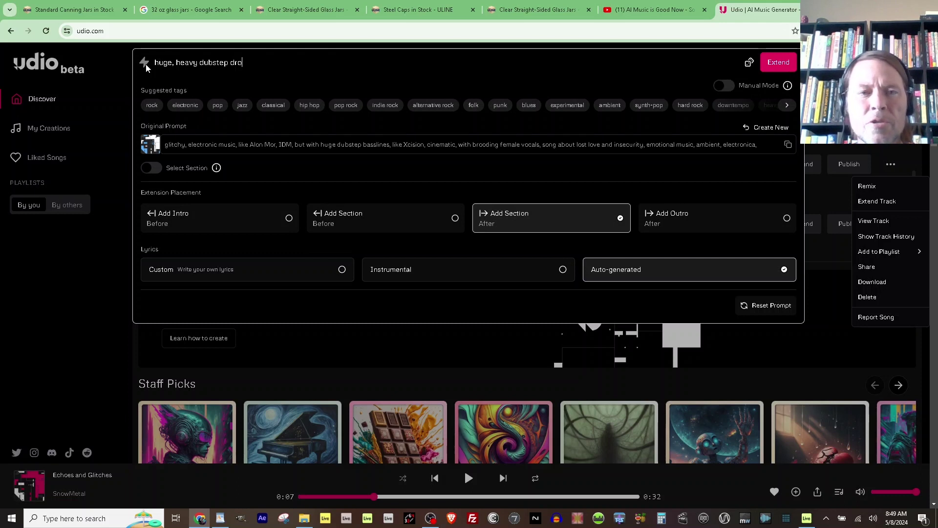
type("p, los")
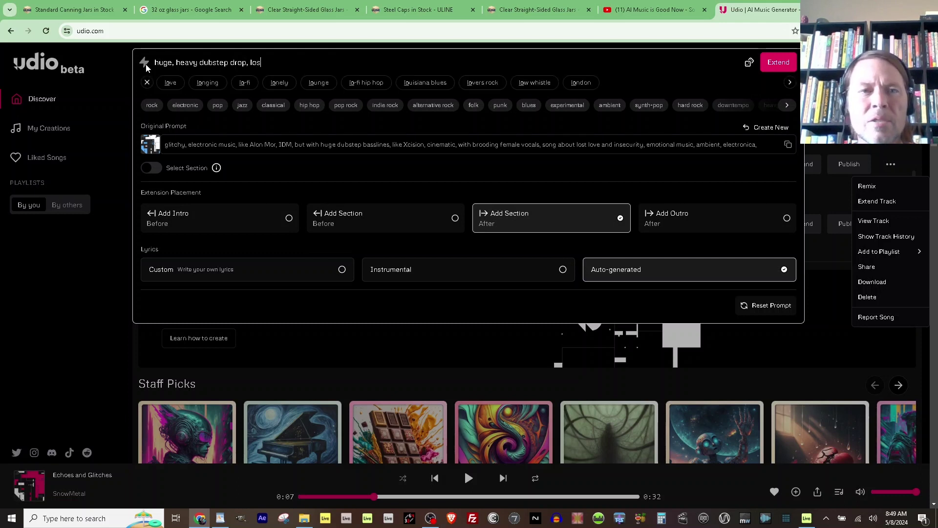
key("BackSpace")
type("ts of intrica")
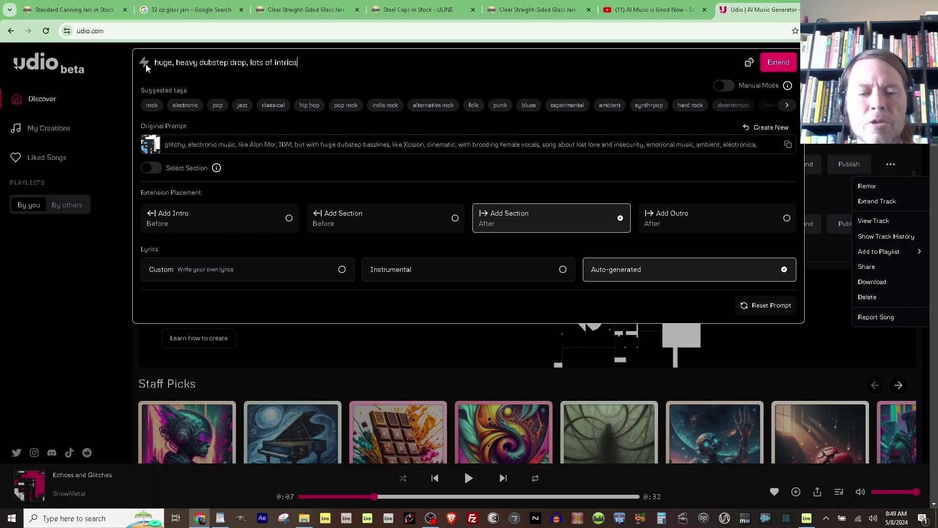
type("cy, micro")
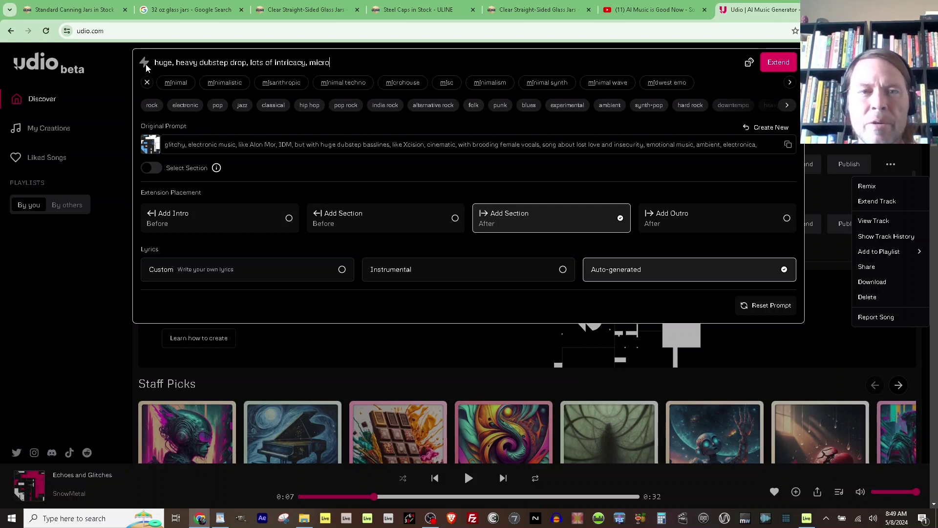
type("editing ")
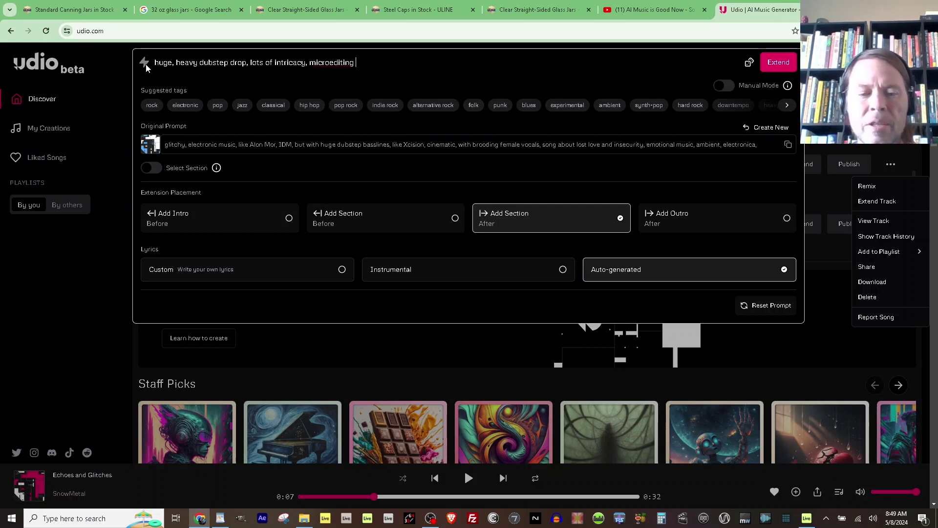
type(", glitches")
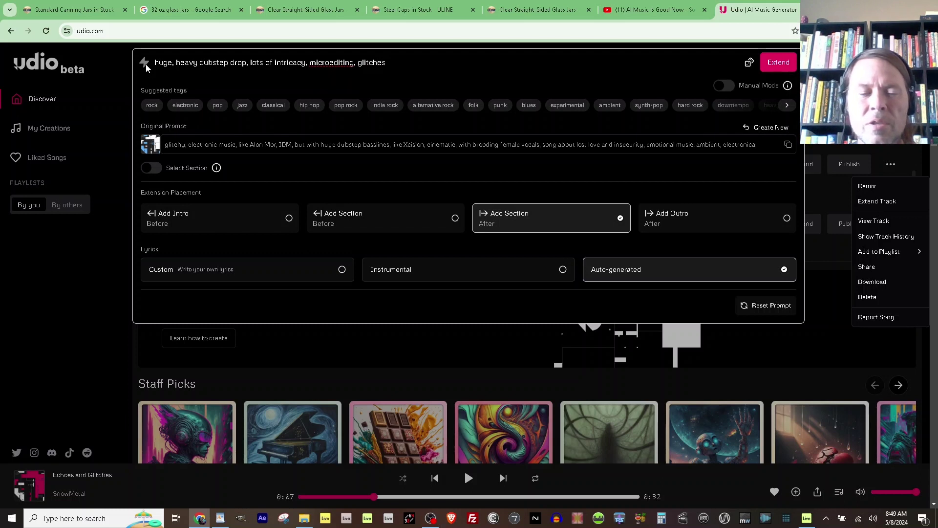
type(", bla")
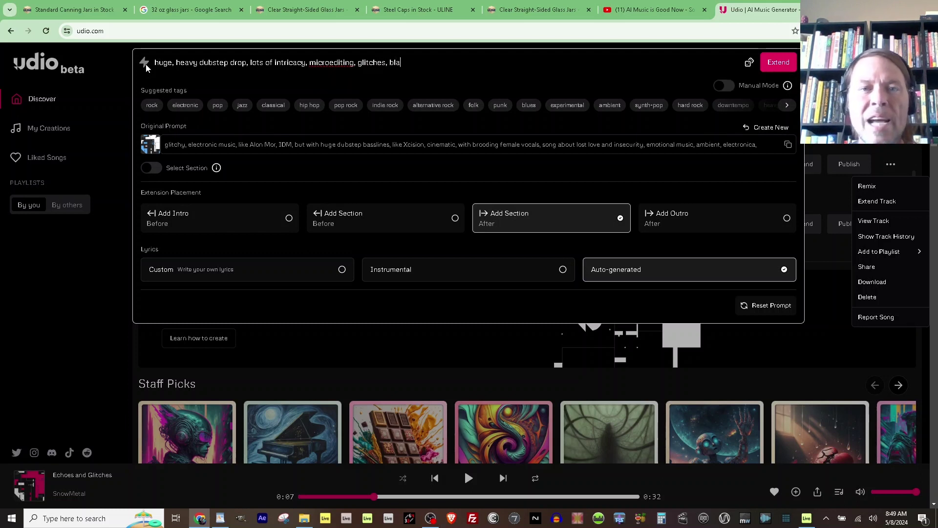
type("ck metal guit")
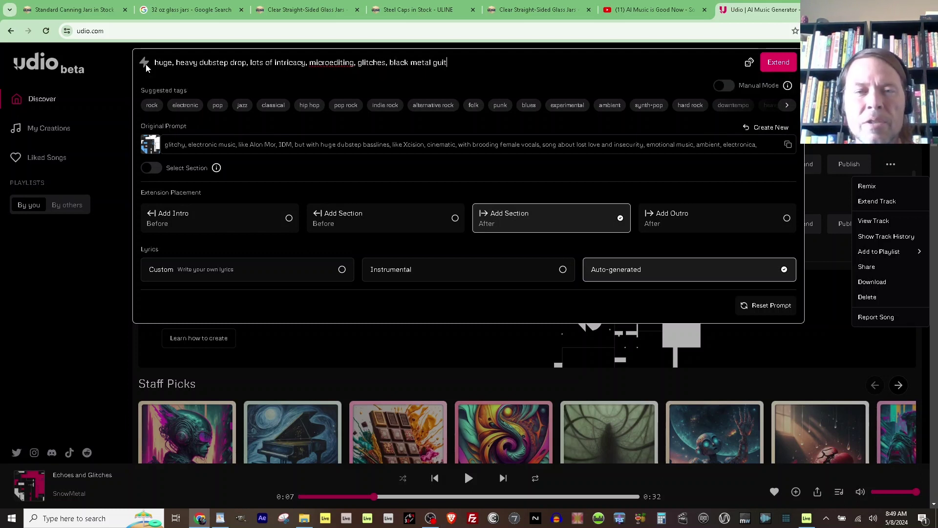
type(", power chords")
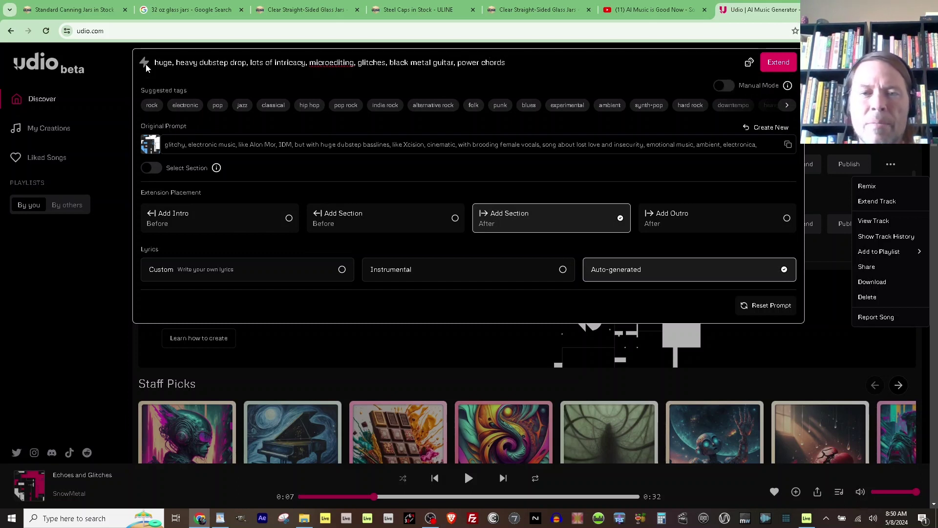
Generate the heavy dubstep extensions, then audition ext v1.1 from about 0:40 to 0:50 and pause.
left_click(779, 62)
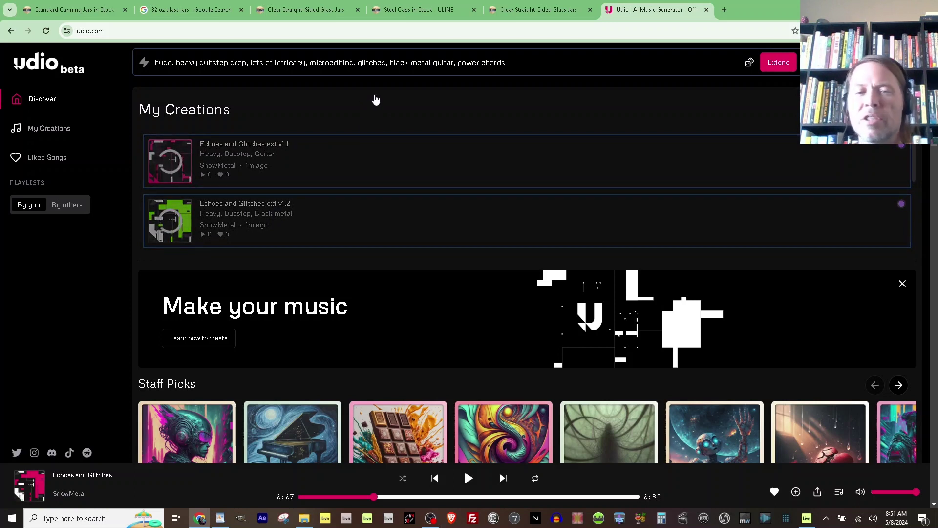
mouse_move(169, 161)
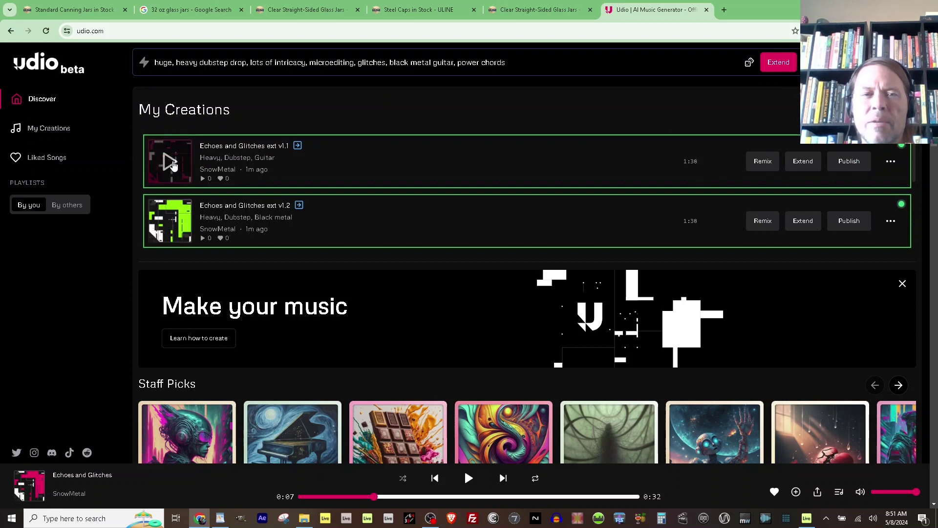
left_click(171, 163)
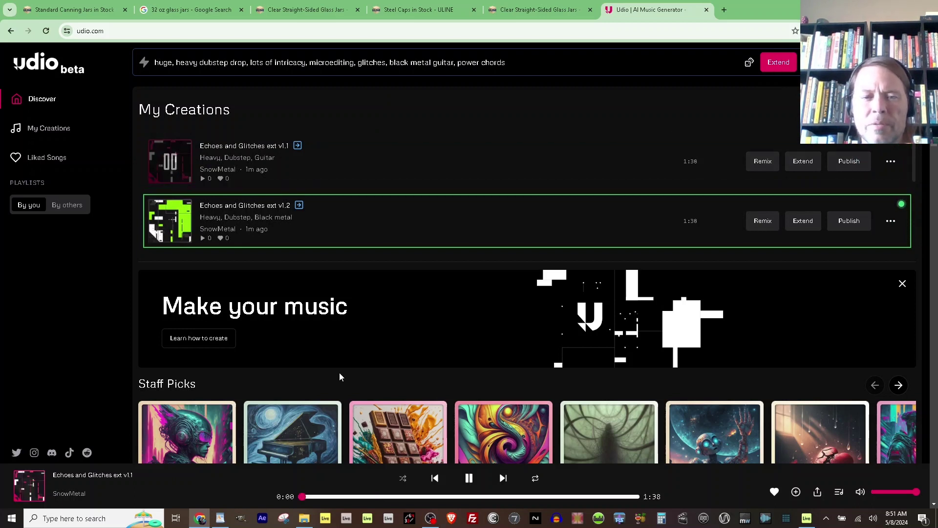
left_click(442, 498)
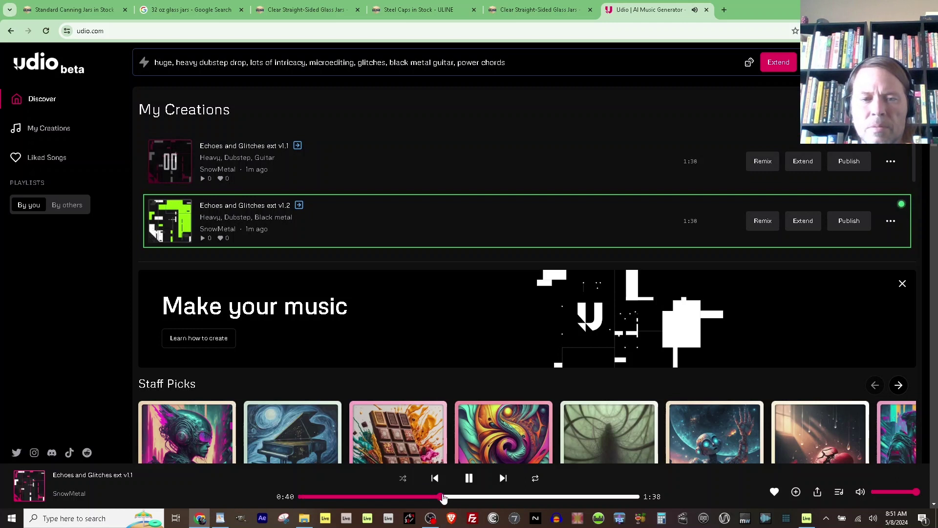
left_click(474, 497)
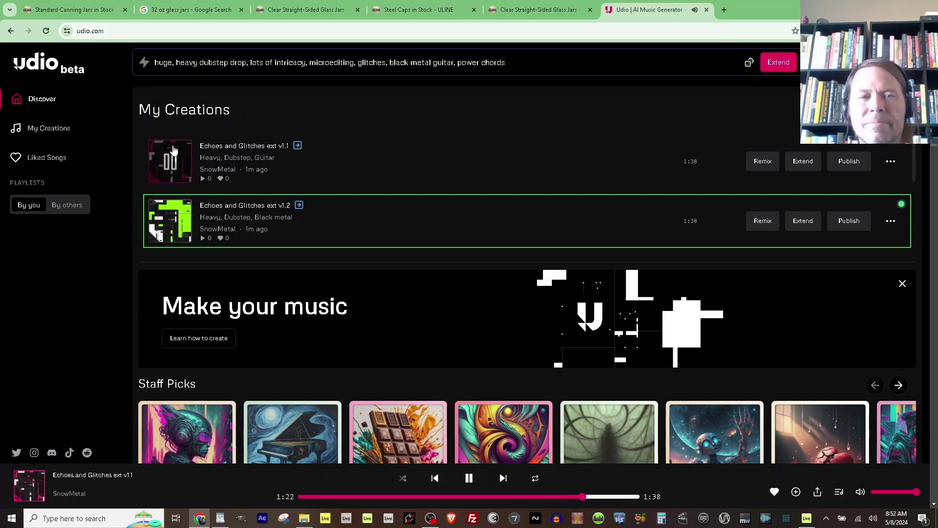
key("space")
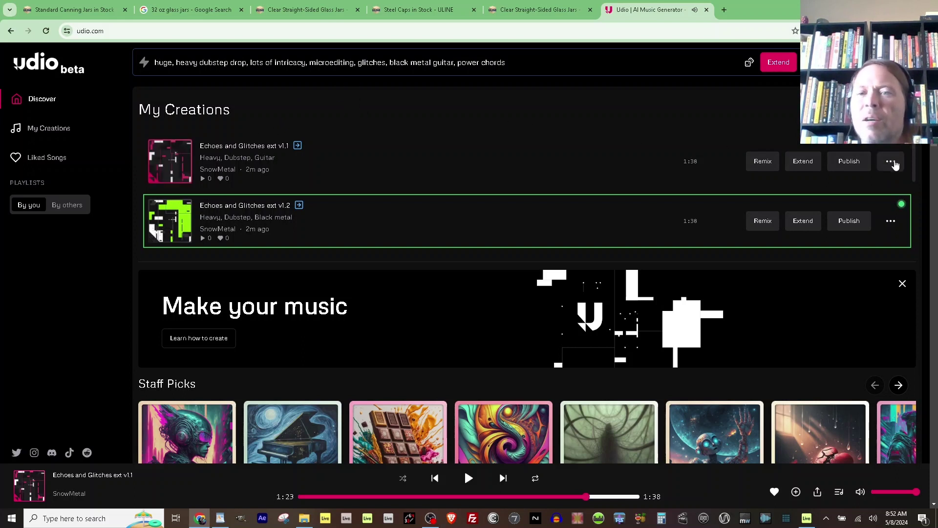
Download ext v1.1 as an MP3, then preview ext v1.2 around 0:58 and 1:16 and pause.
left_click(891, 162)
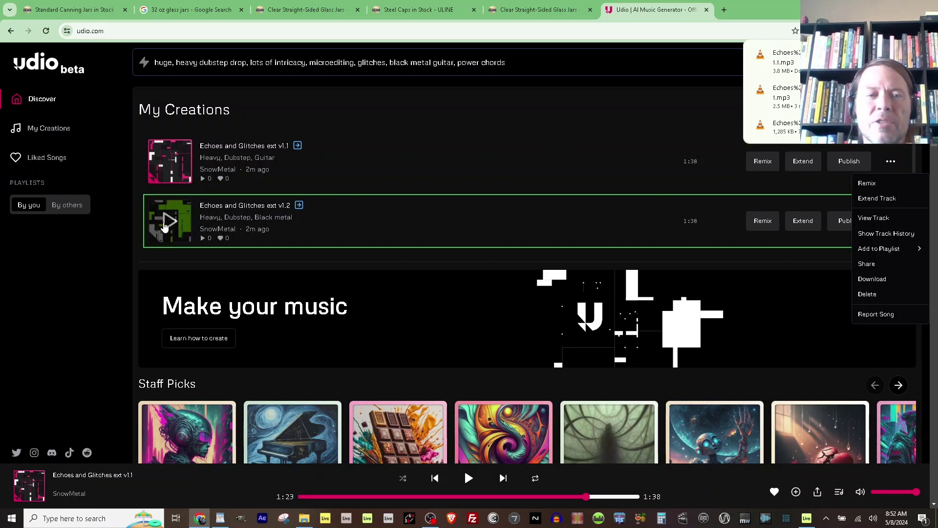
left_click(169, 224)
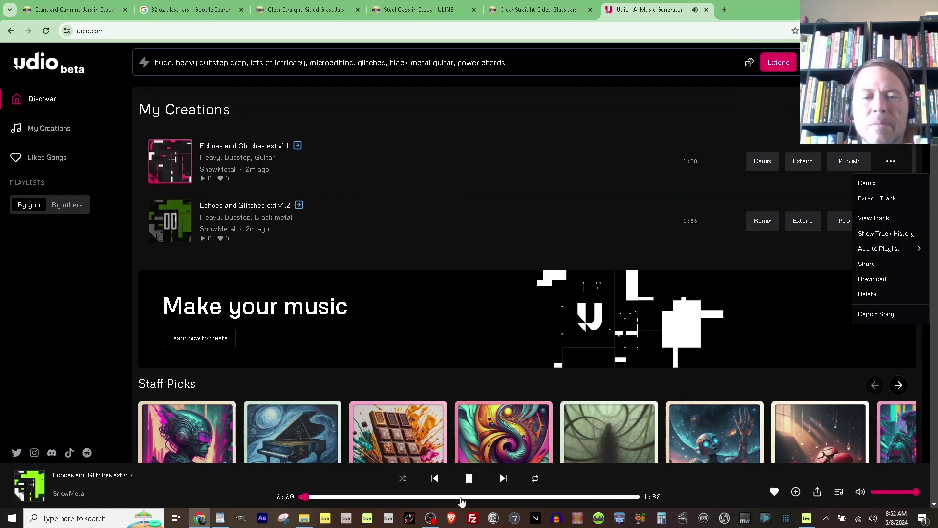
left_click_drag(461, 496, 499, 497)
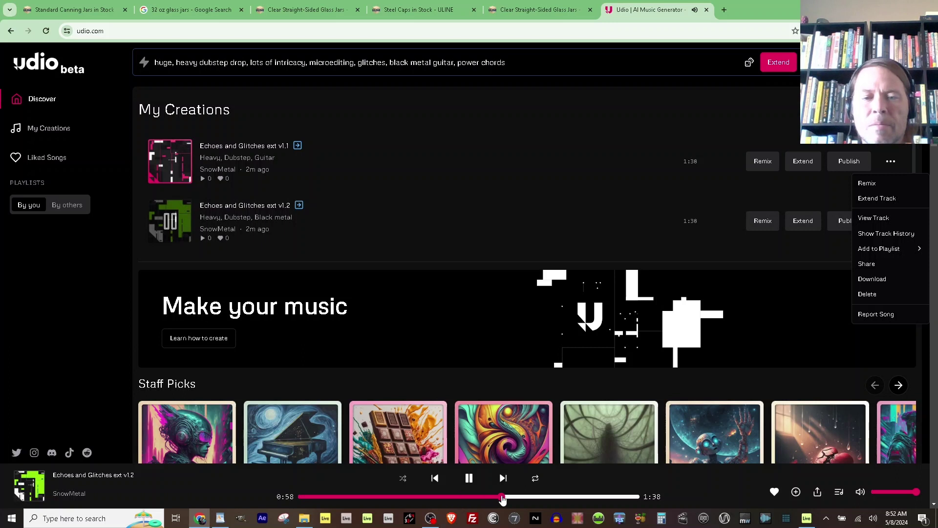
left_click(560, 497)
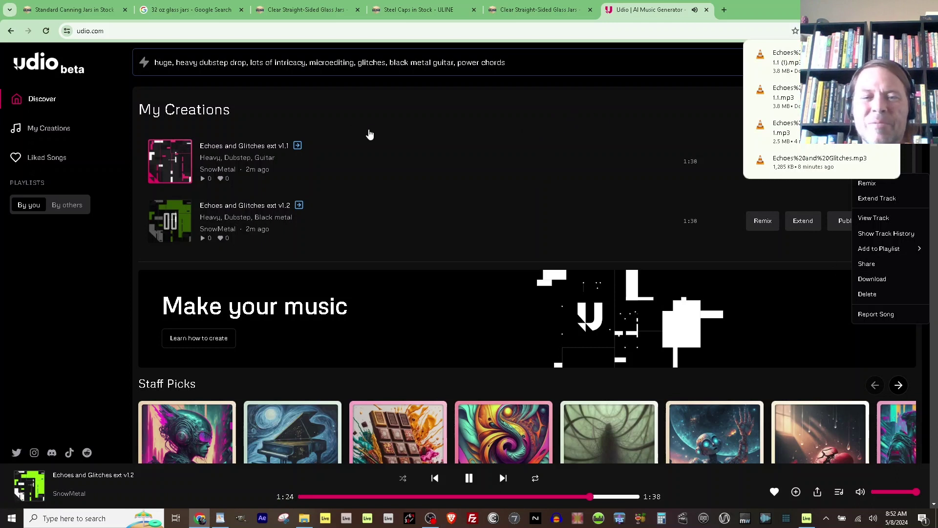
left_click(175, 226)
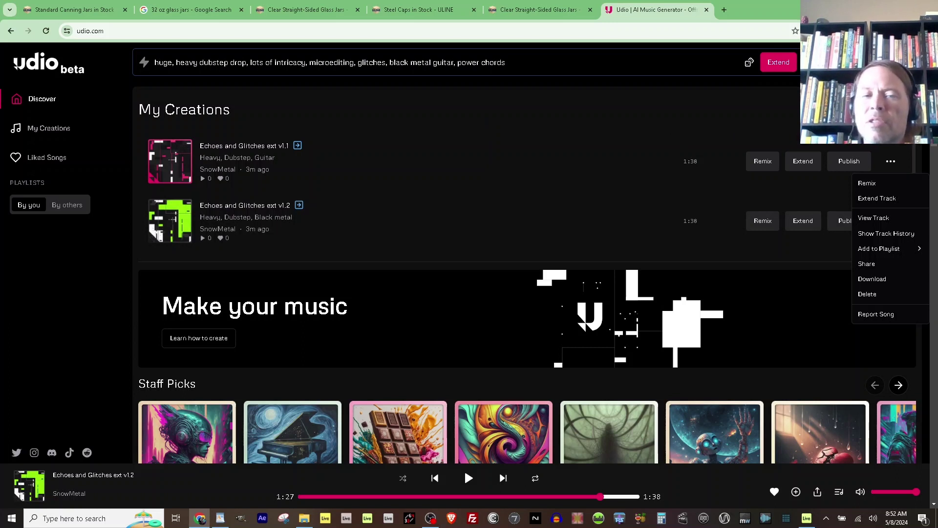
scroll(548, 131, "down", 9)
In My Creations, audition Echoes and Glitches ext v2 at about 0:42 and 0:53.
scroll(548, 131, "up", 10)
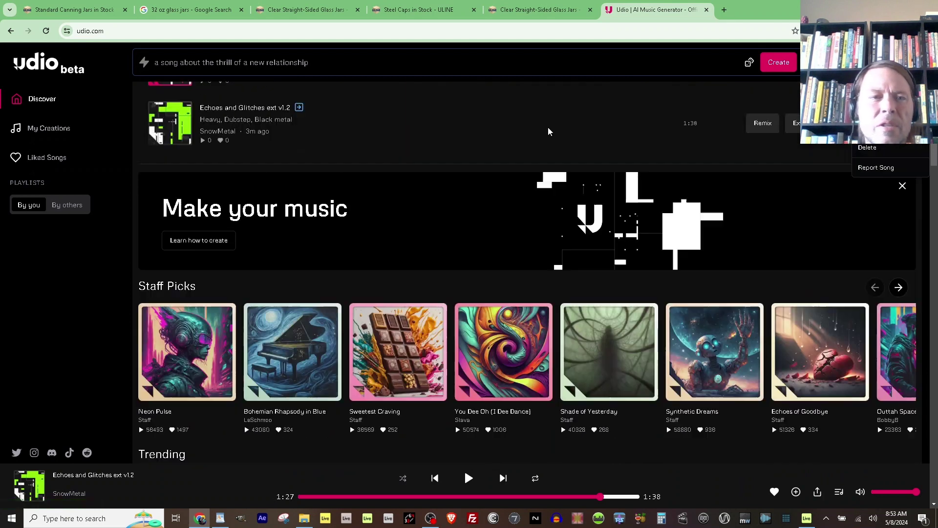
left_click(51, 130)
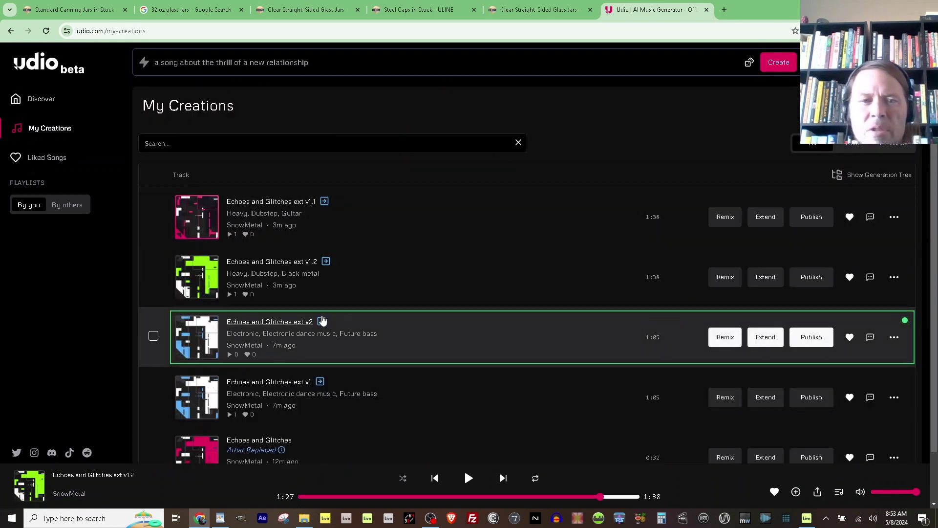
left_click(196, 338)
scroll(465, 220, "down", 2)
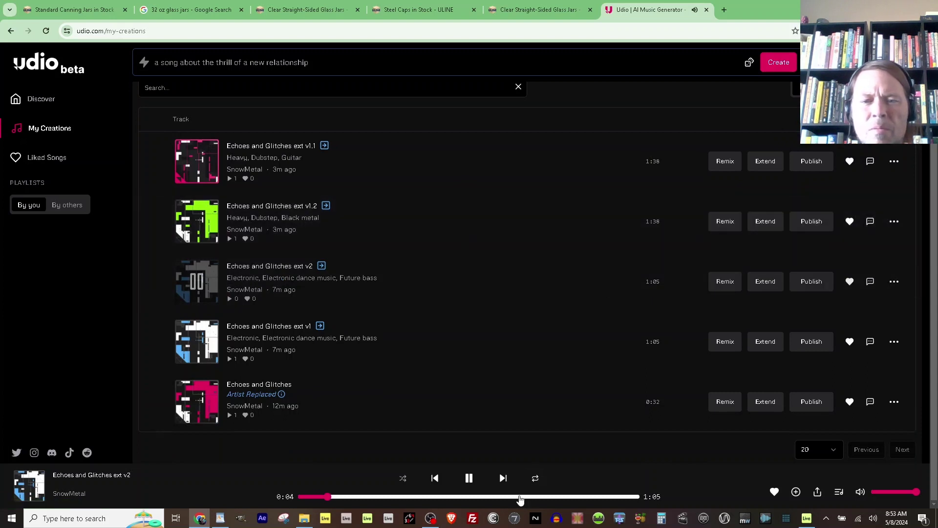
left_click(520, 497)
left_click(581, 497)
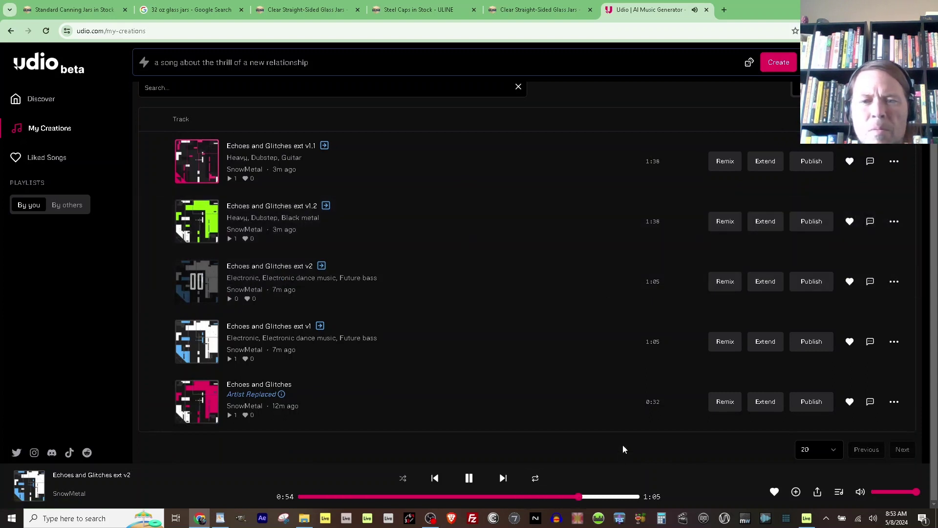
Audition ext v1 at 0:42 and 0:57, then bring up its extension settings.
scroll(507, 225, "up", 1)
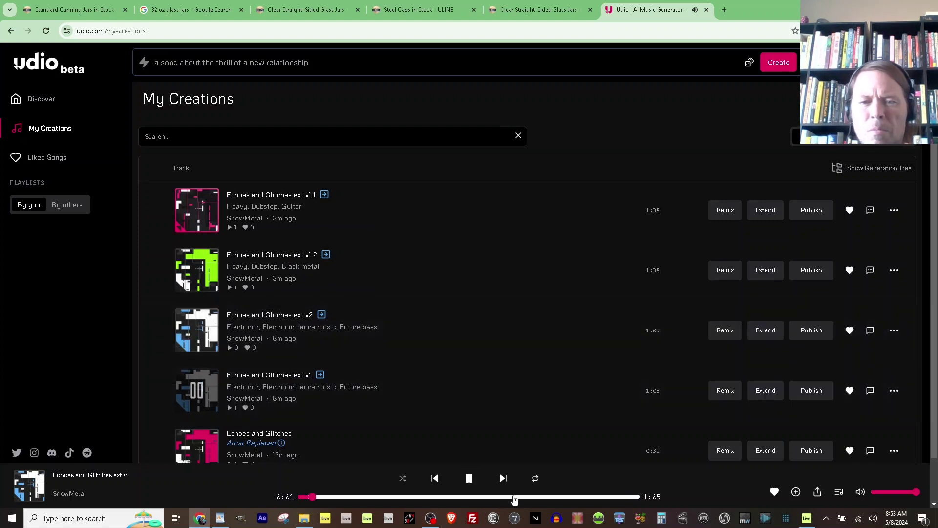
left_click(515, 496)
left_click(591, 497)
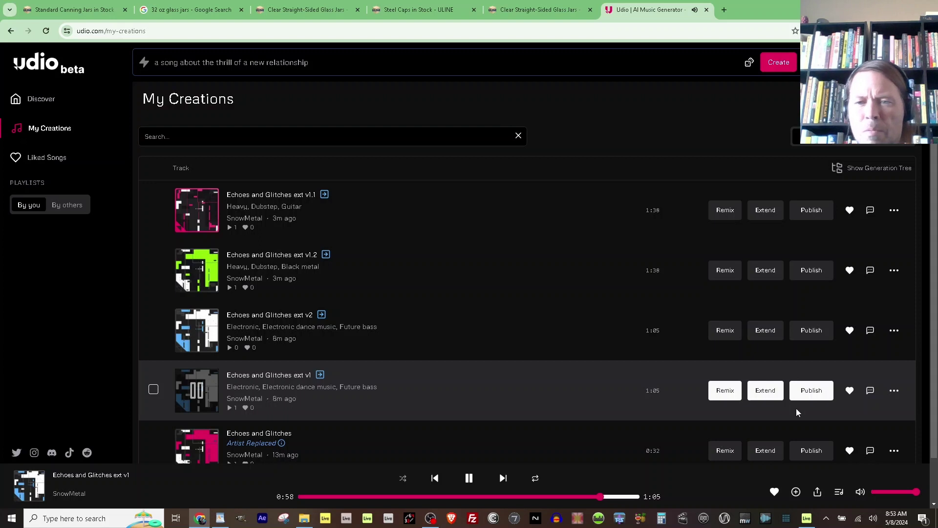
left_click(765, 390)
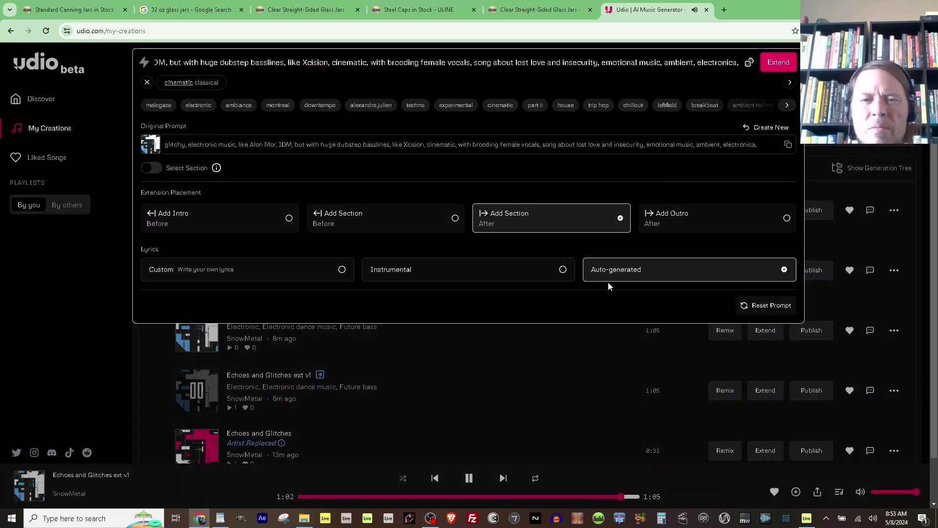
Extend ext v1 as an instrumental with the prompt 'huge dubstep drop, heavy bass, arpeggios'.
left_click(563, 271)
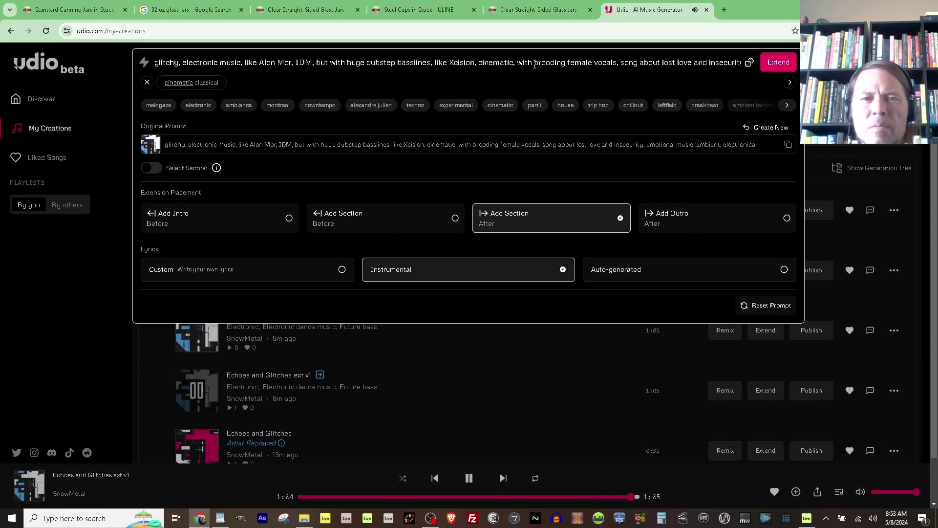
left_click(380, 56)
key("ctrl+a")
type("huge dubstep drop, heavy bass")
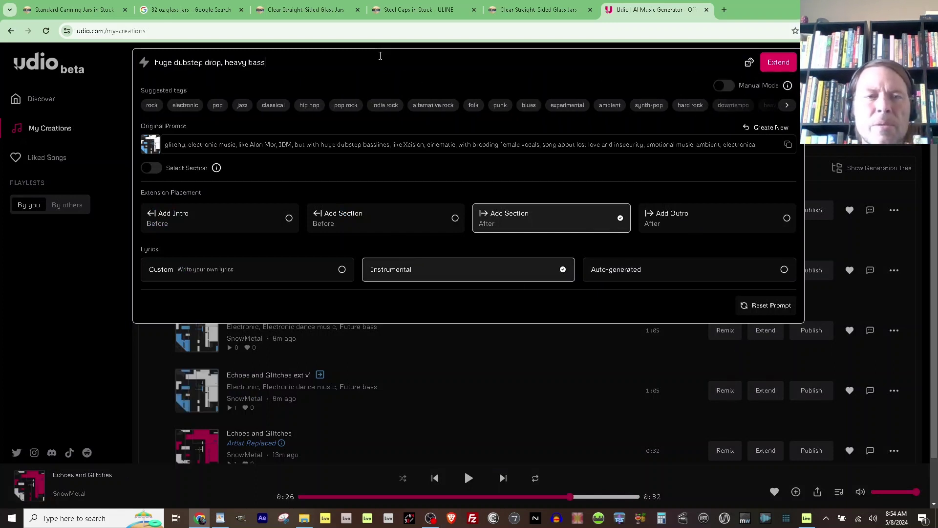
type(", ")
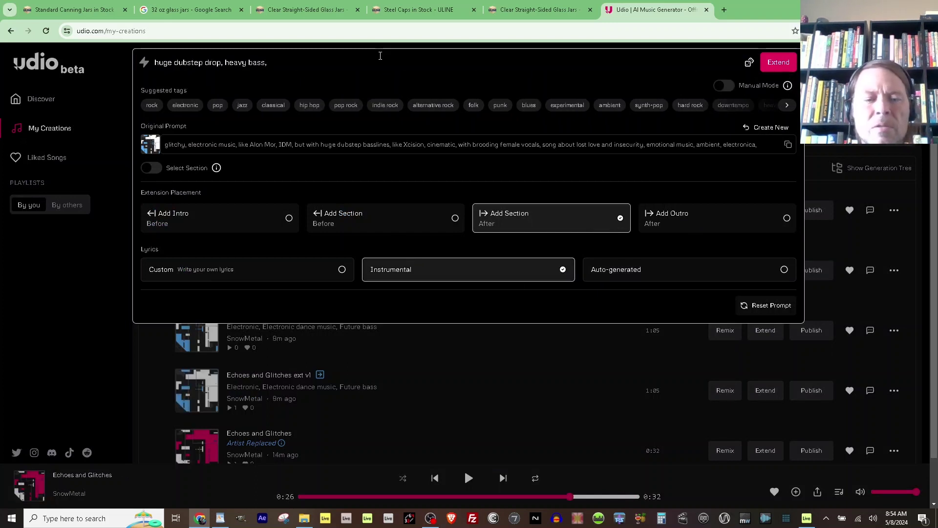
type("arpeggios")
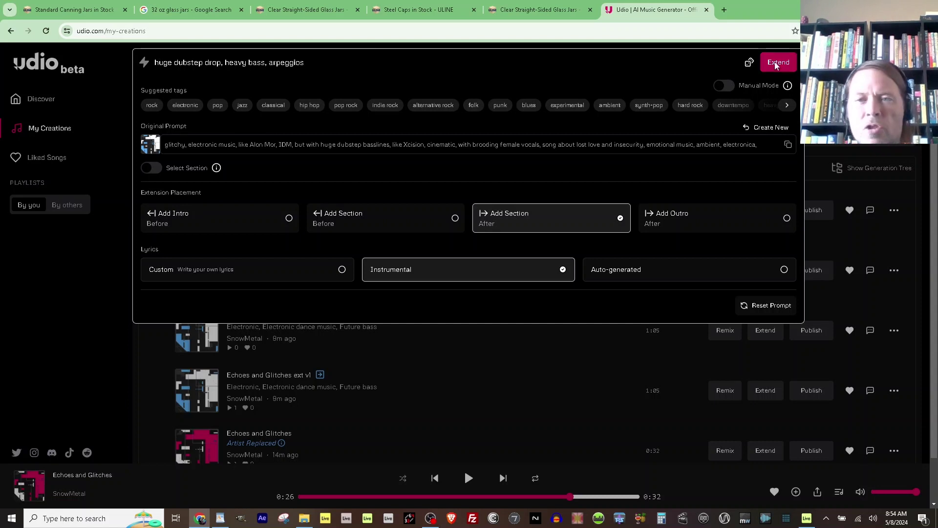
left_click(778, 62)
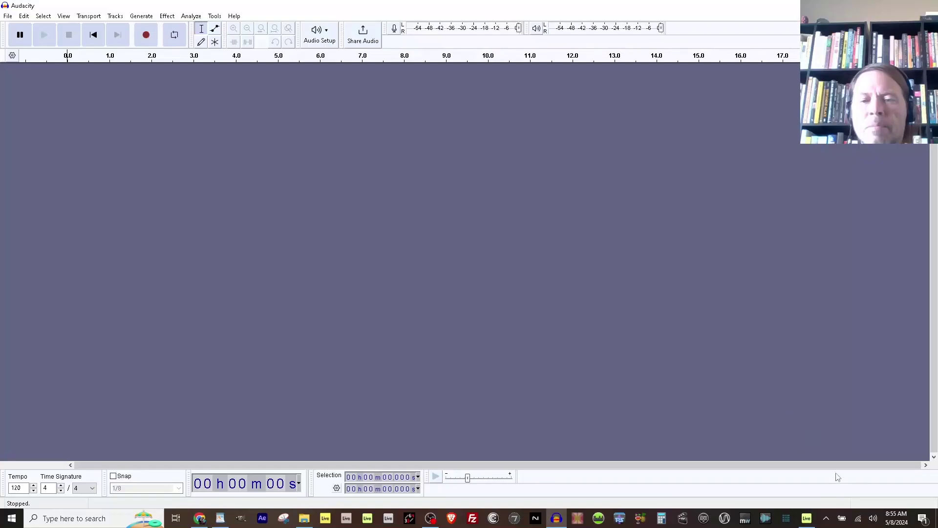
left_click(807, 519)
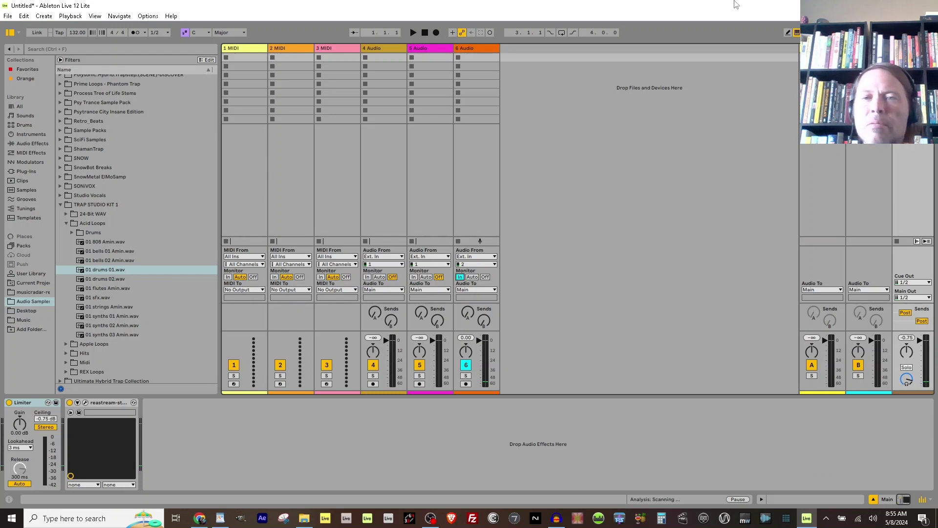
key("alt+Tab")
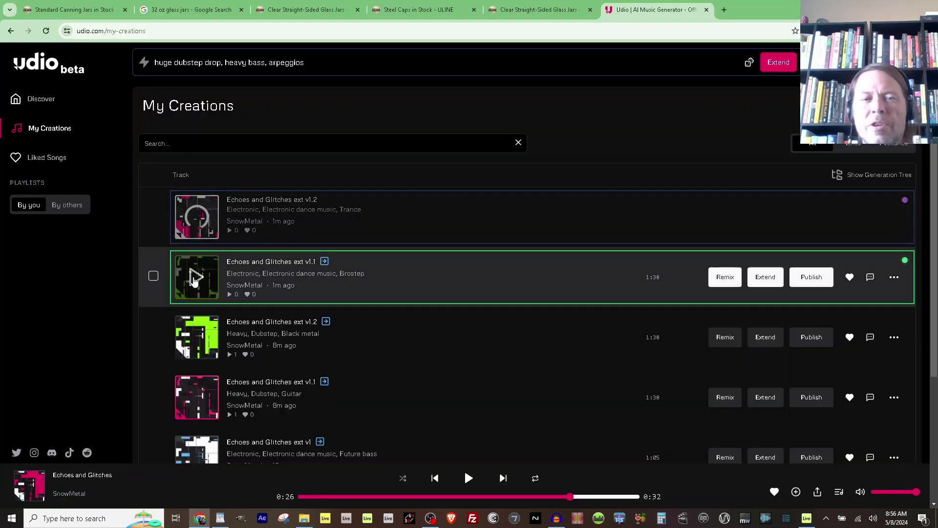
Audition the new ext v1.1 Brostep and ext v1.2 Trance versions at several points.
left_click(197, 277)
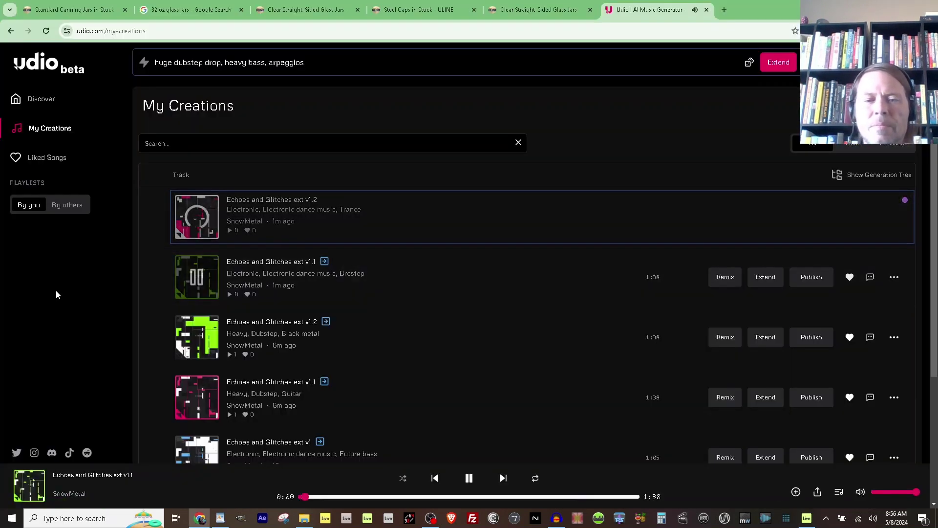
left_click(468, 478)
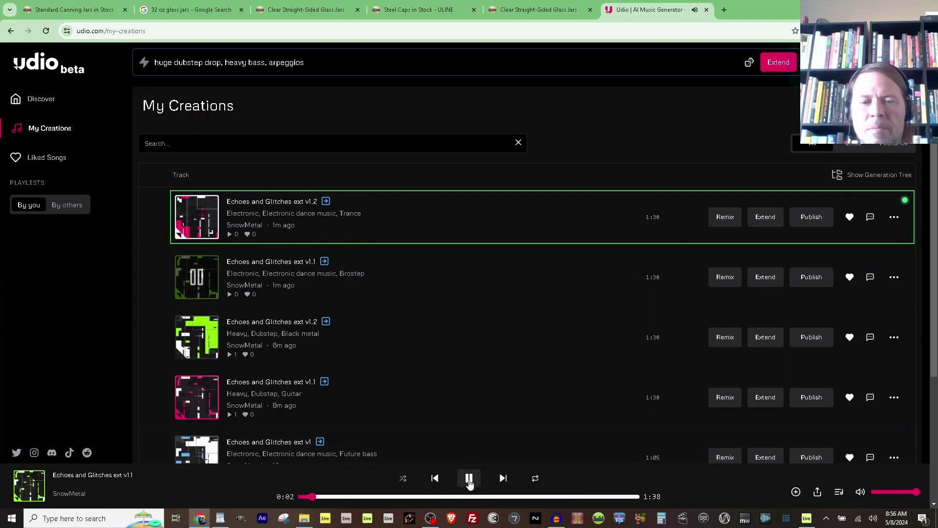
left_click(507, 498)
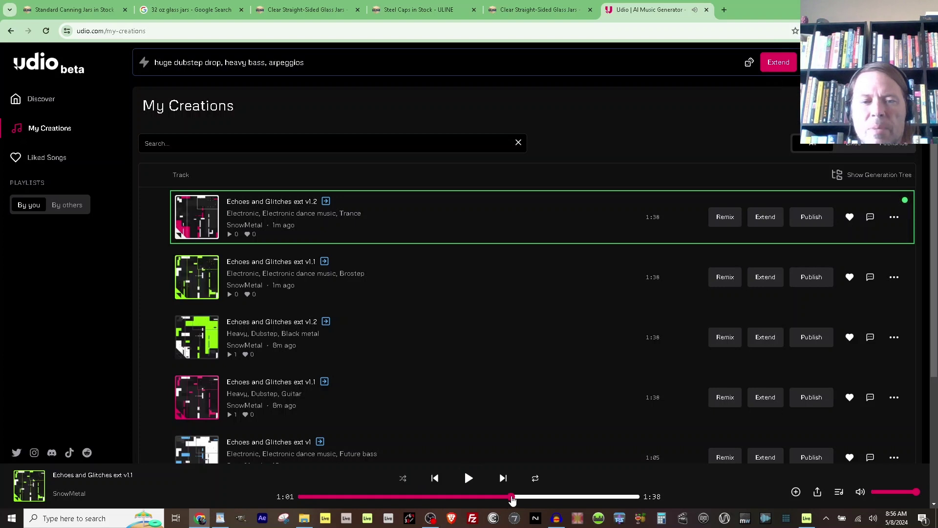
left_click(467, 478)
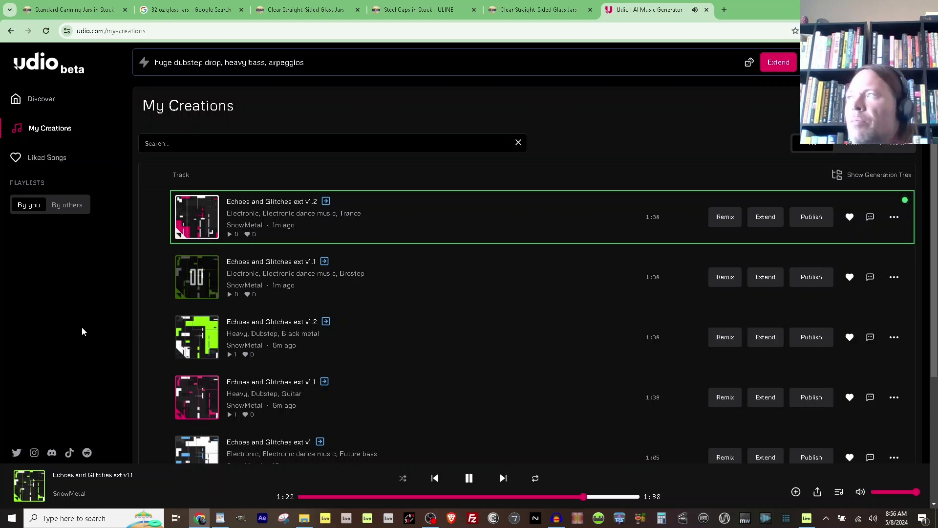
left_click(469, 479)
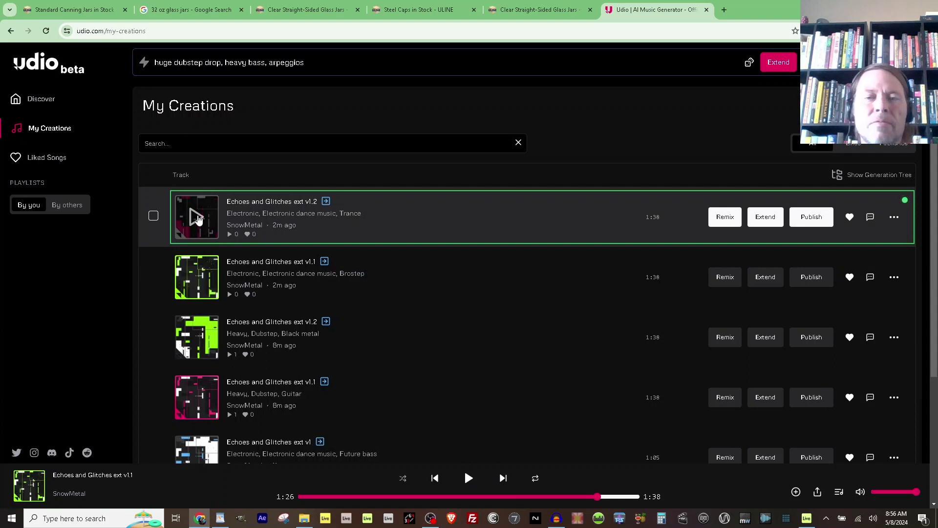
left_click(196, 219)
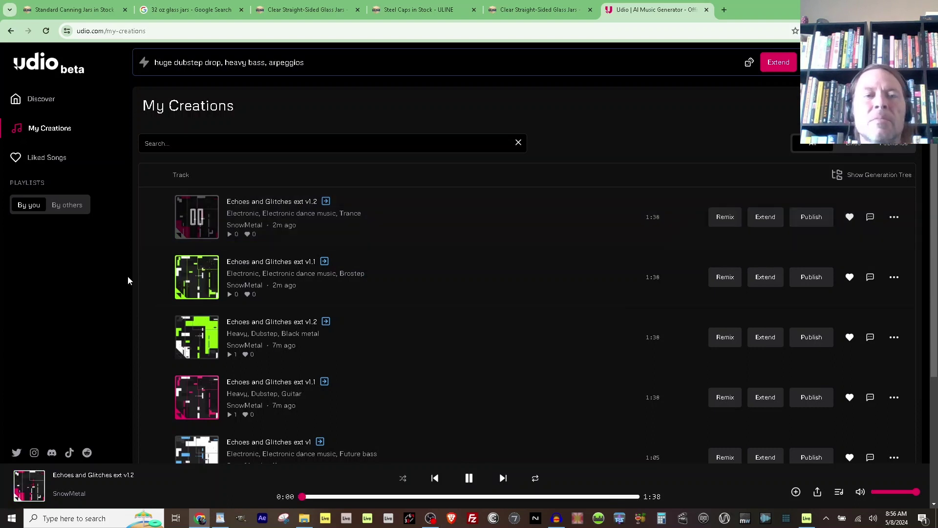
left_click(547, 496)
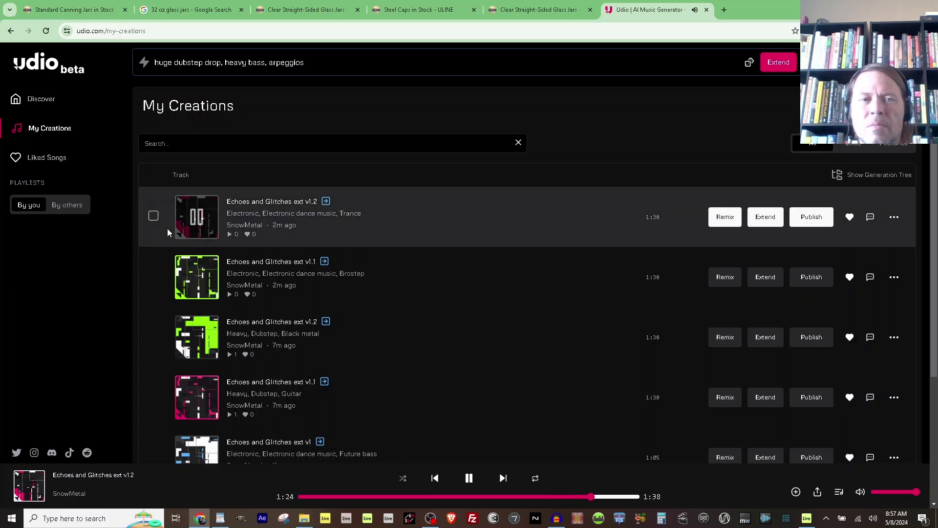
mouse_move(513, 217)
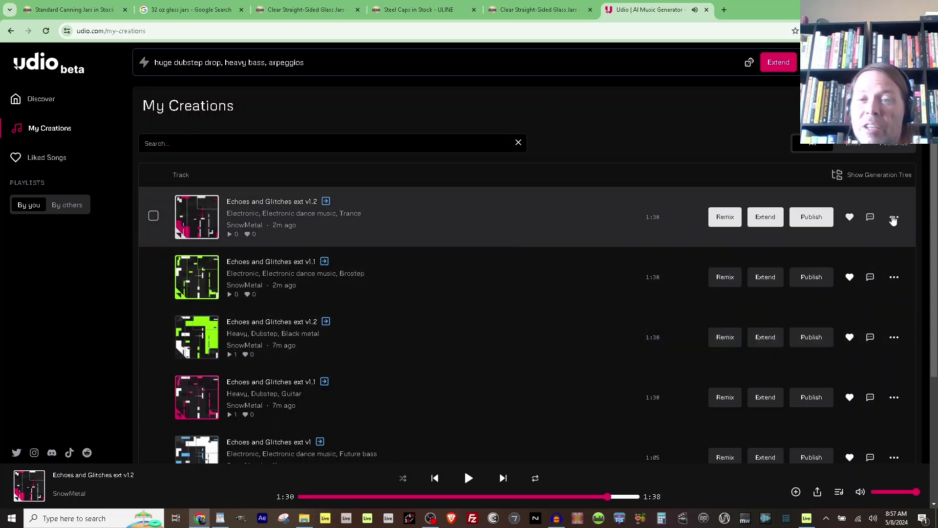
Download Echoes and Glitches ext v1.2 and load the MP3 into Audacity.
left_click(894, 218)
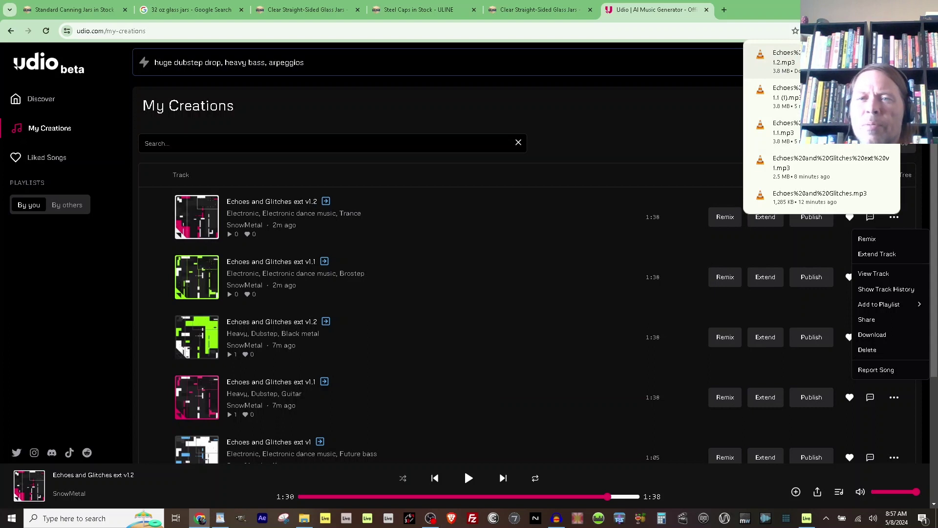
left_click(885, 62)
left_click_drag(614, 304, 194, 192)
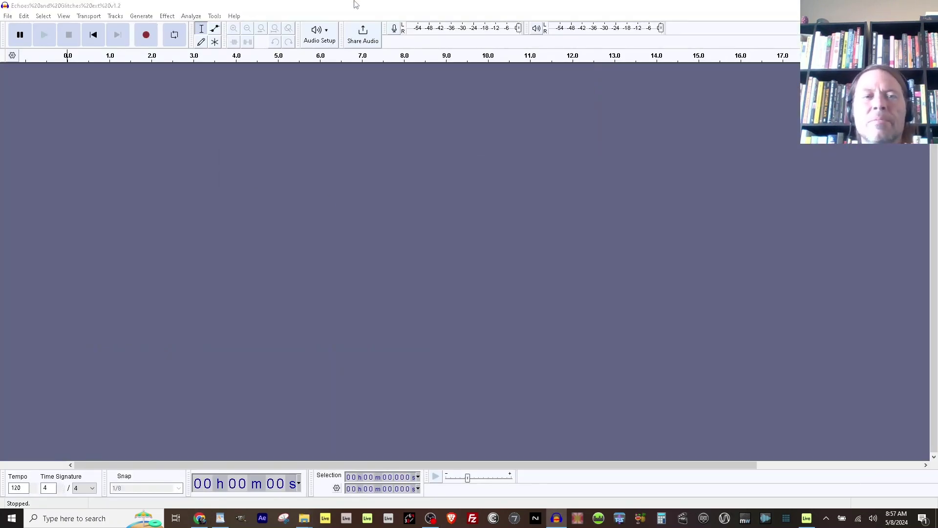
Run OpenVINO Music Separation in 4 Stem mode (drums, bass, vocals, others) on the song.
left_click(166, 16)
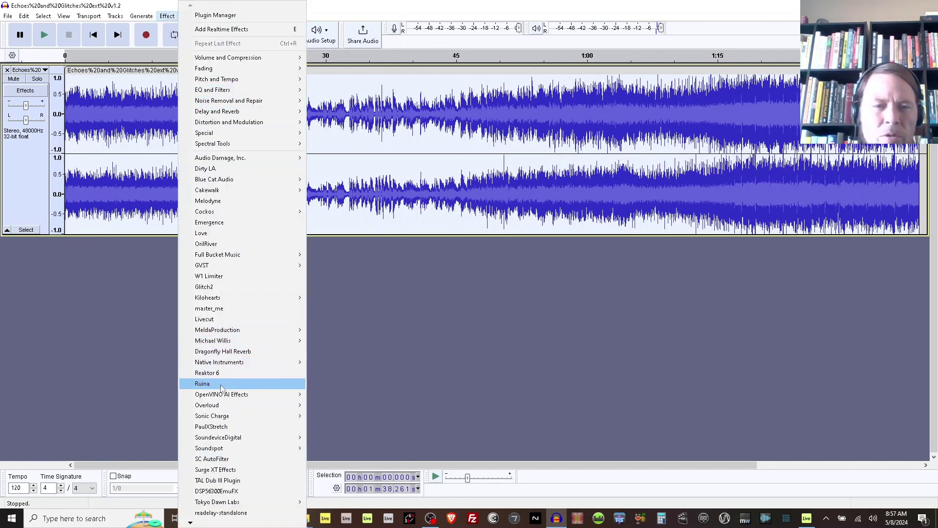
mouse_move(221, 394)
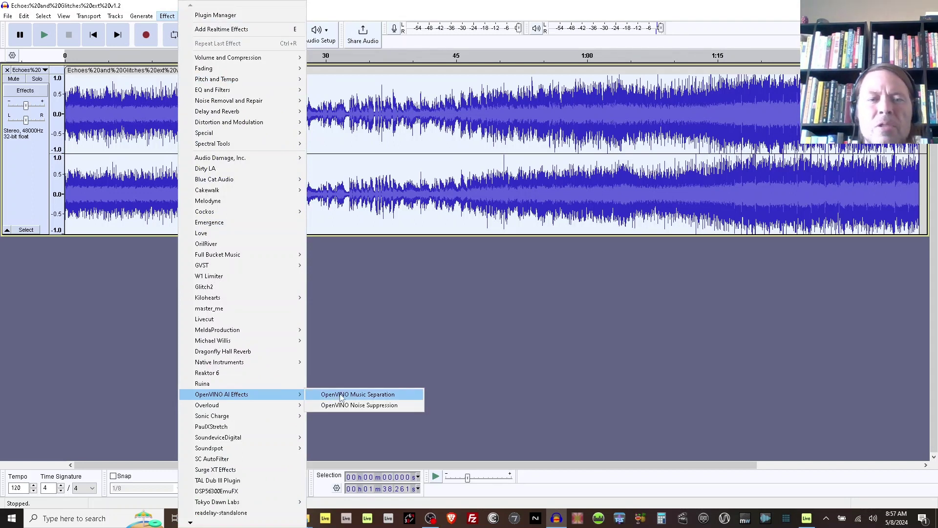
left_click(341, 395)
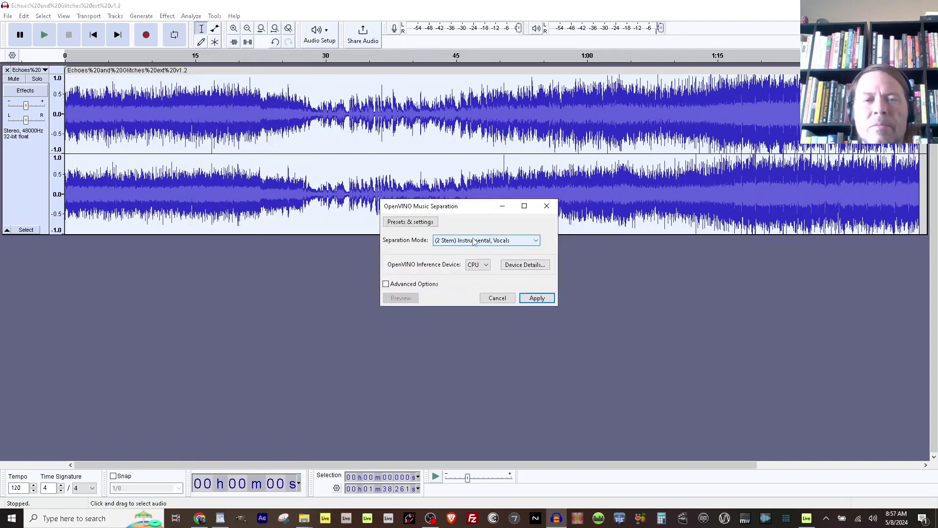
left_click(475, 241)
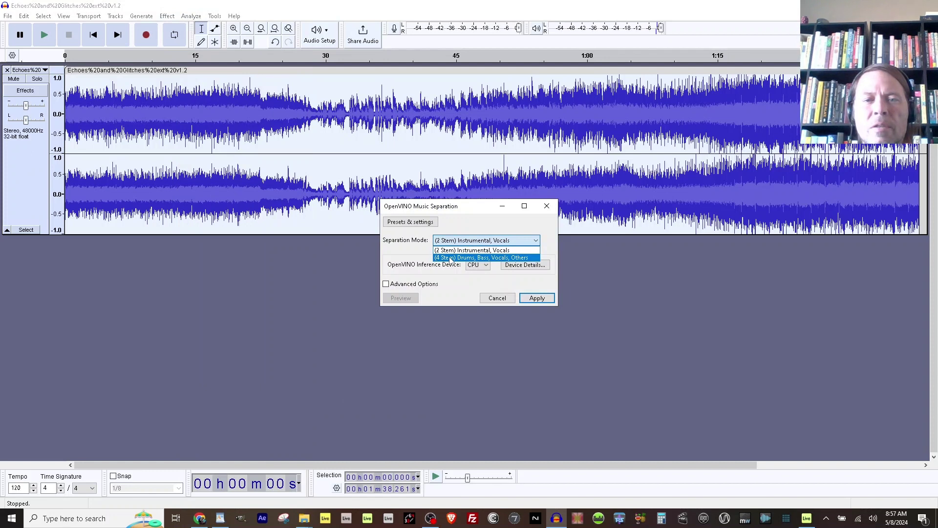
left_click(450, 258)
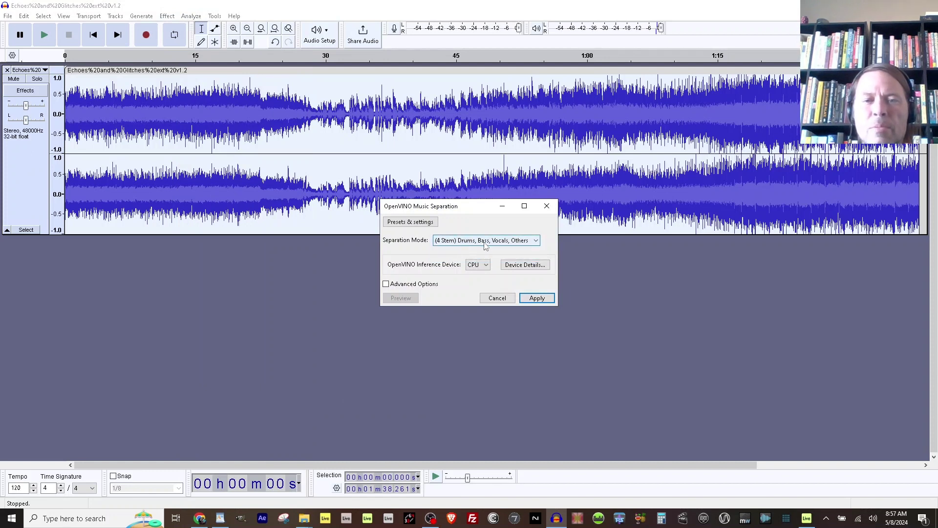
left_click(536, 300)
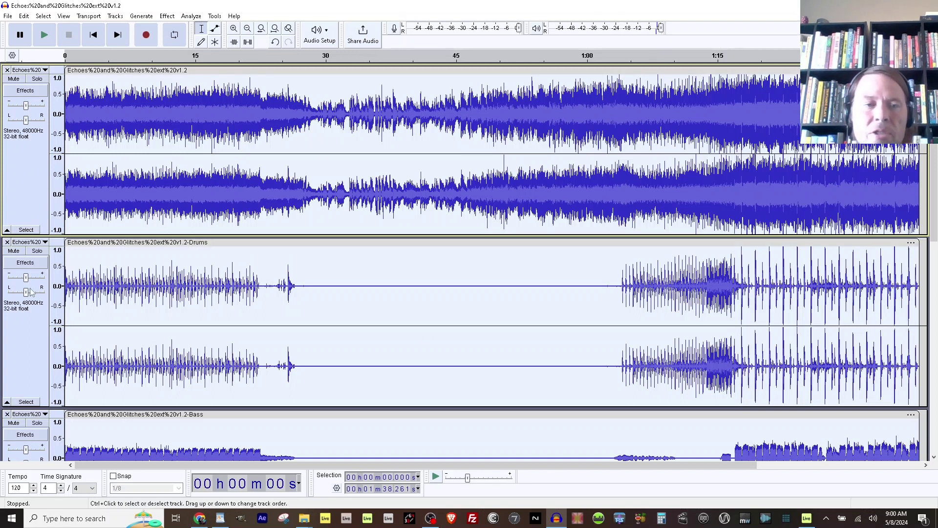
Solo and briefly play the Drums stem, then clear its solo.
left_click(37, 251)
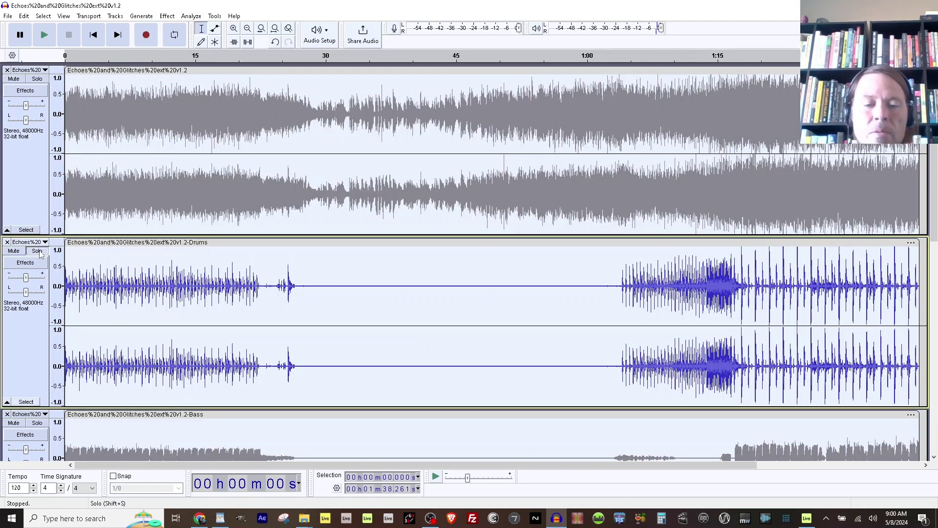
key("space")
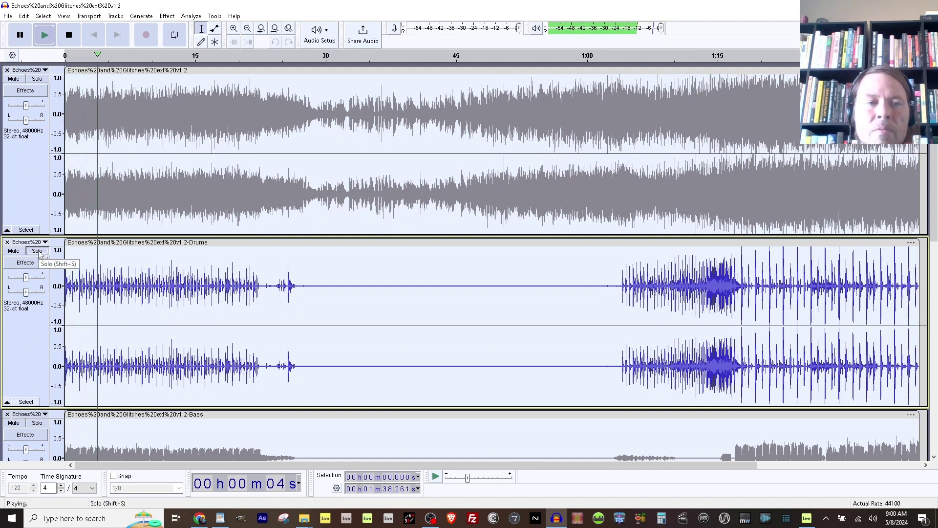
key("space")
left_click(37, 250)
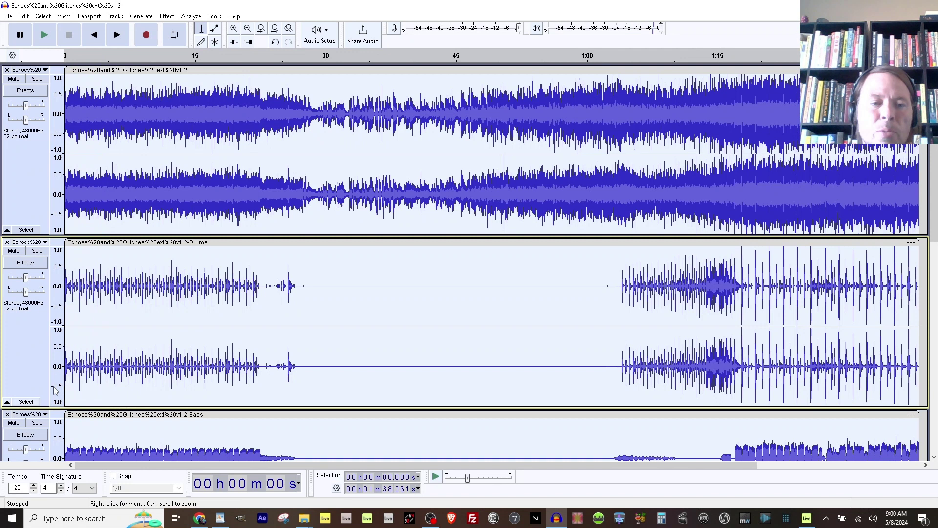
Solo the Bass stem and play it from the start and from about 1:17.
left_click(36, 423)
scroll(147, 342, "down", 3)
scroll(257, 249, "down", 5)
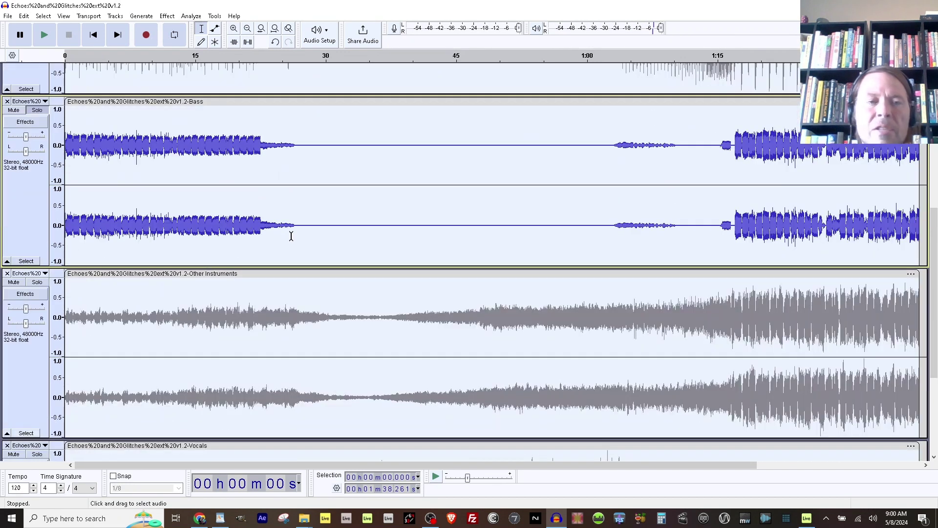
key("space")
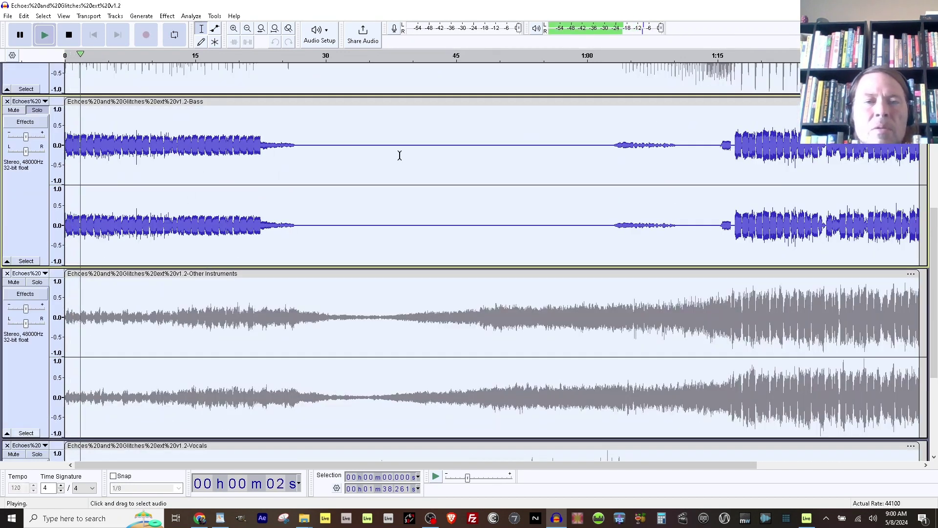
key("space")
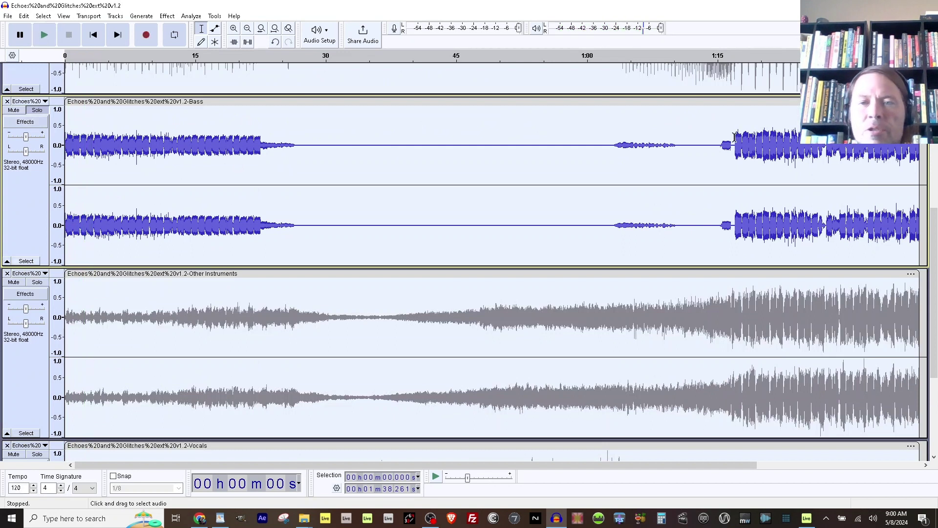
left_click(735, 137)
key("space")
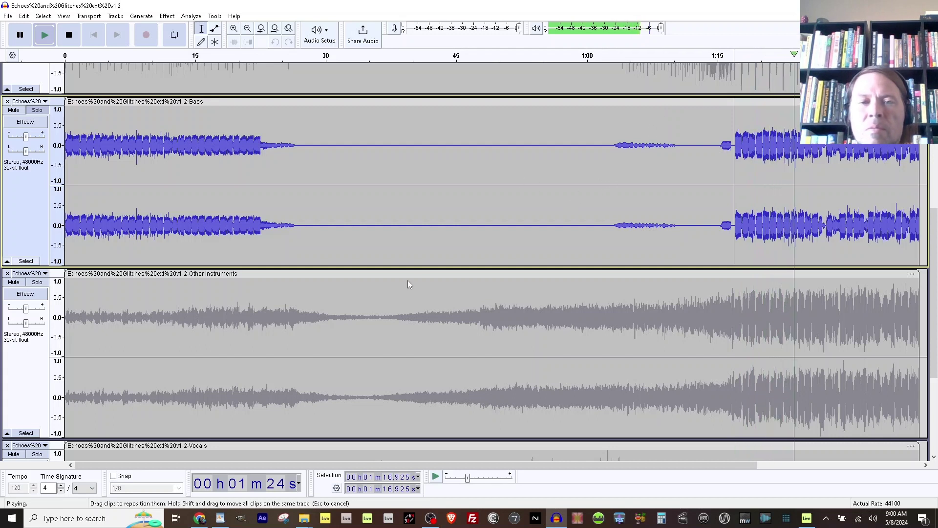
key("space")
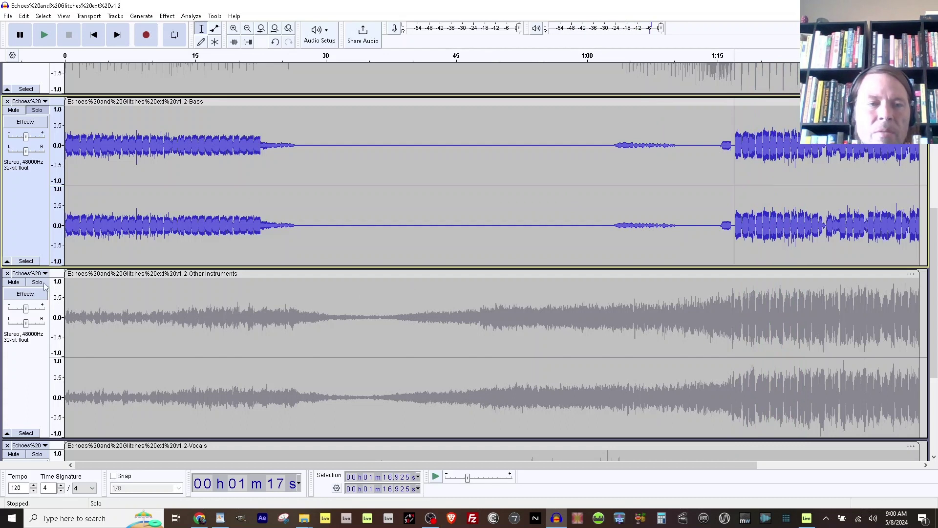
left_click(37, 284)
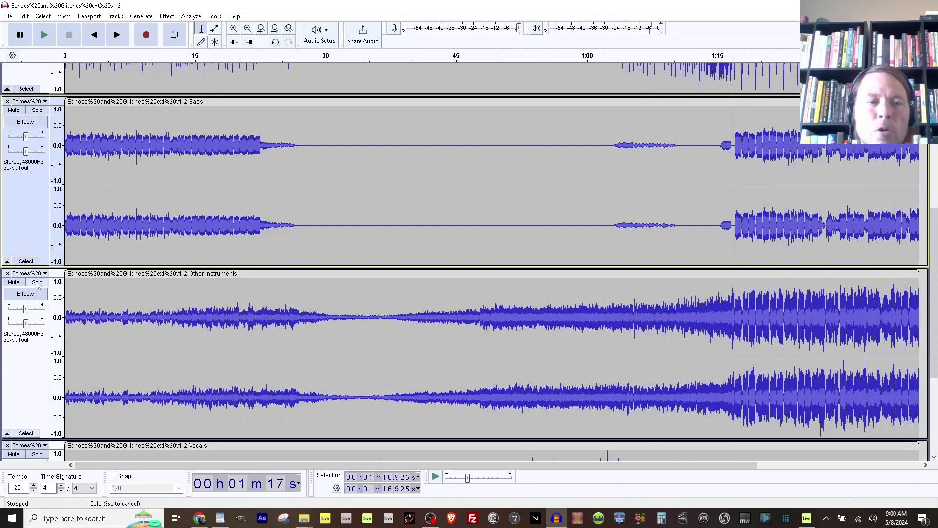
Solo the Other Instruments stem and play it from the start, about 0:14 and 1:18.
left_click(38, 285)
key("space")
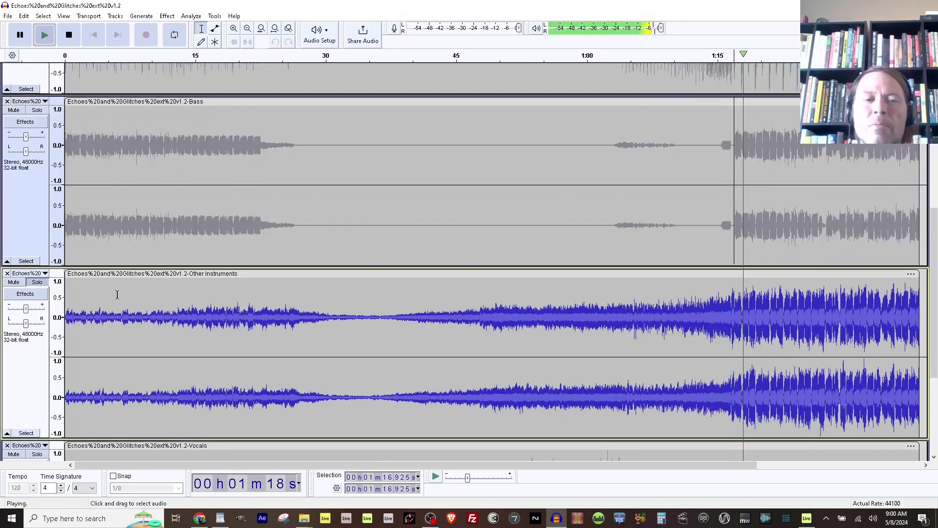
key("space")
left_click(191, 294)
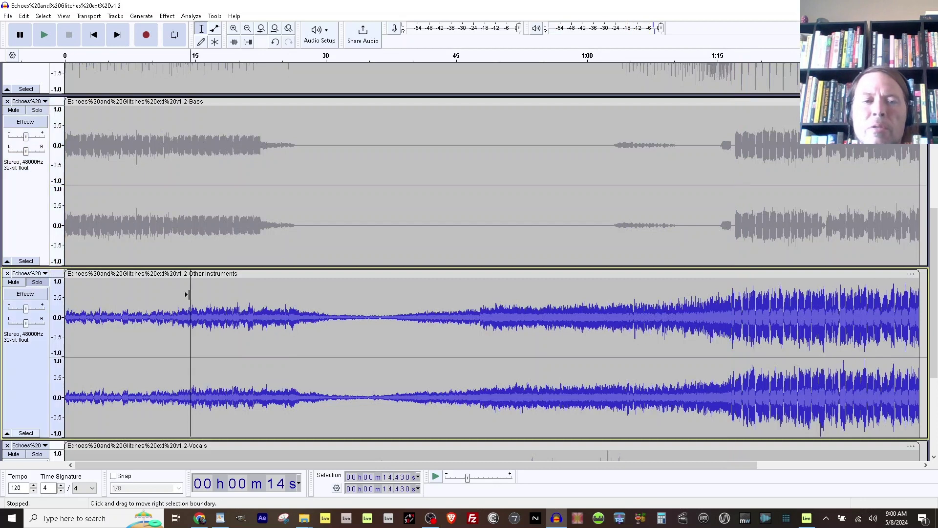
key("space")
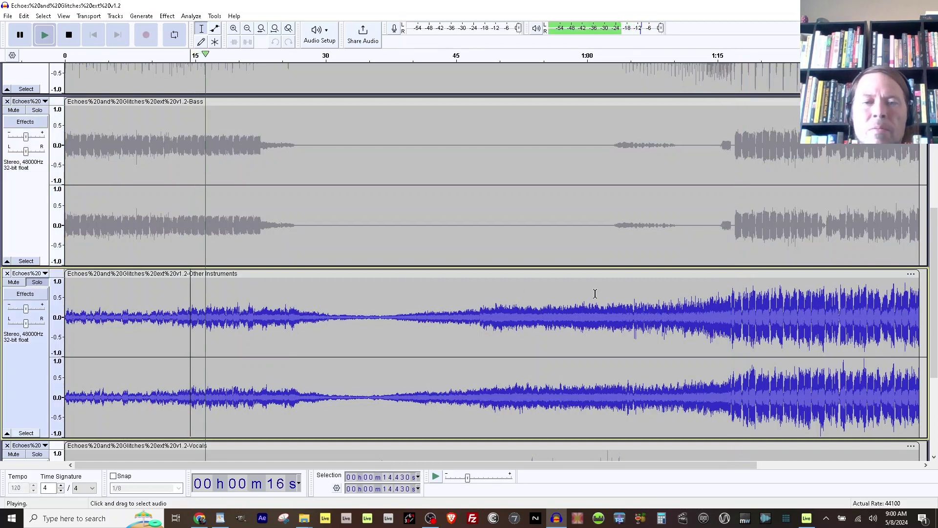
key("space")
left_click(742, 292)
key("space")
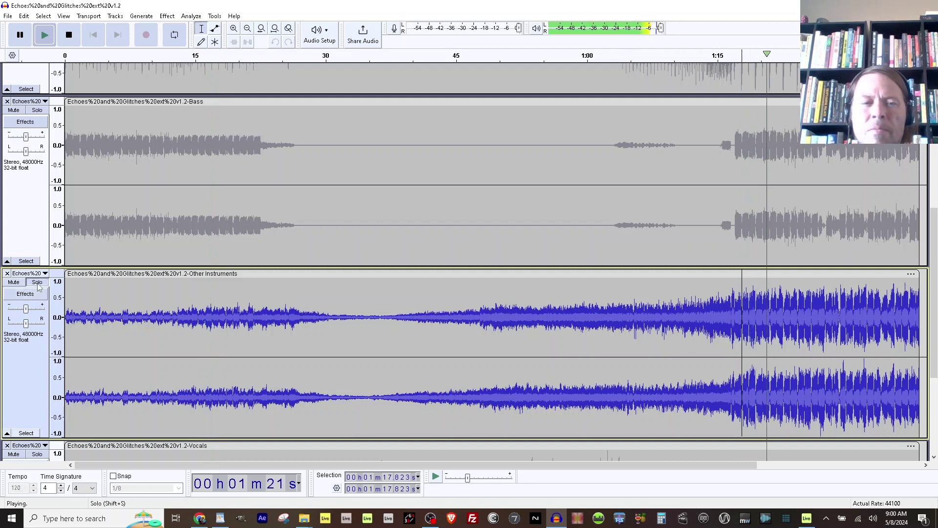
key("space")
Switch the solo from Other Instruments to Vocals and play it from near the beginning.
left_click(37, 282)
scroll(89, 315, "down", 5)
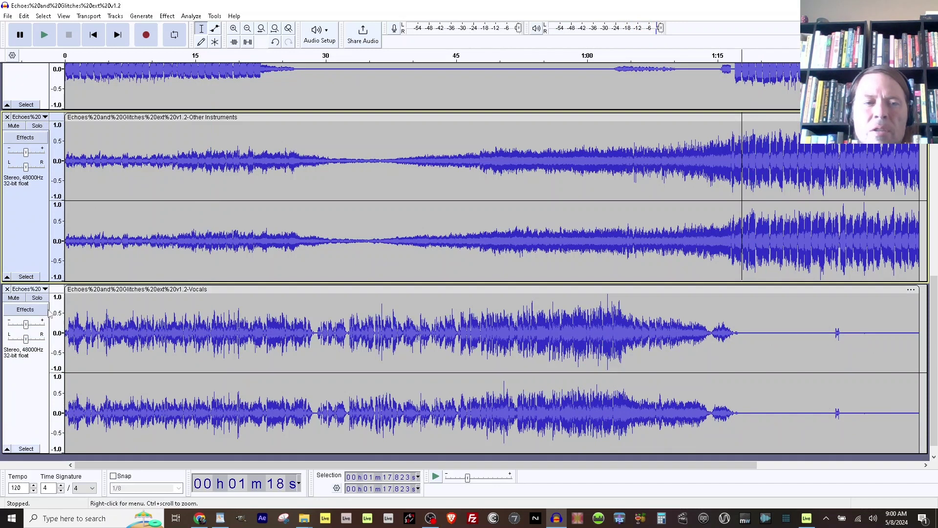
left_click(38, 297)
key("space")
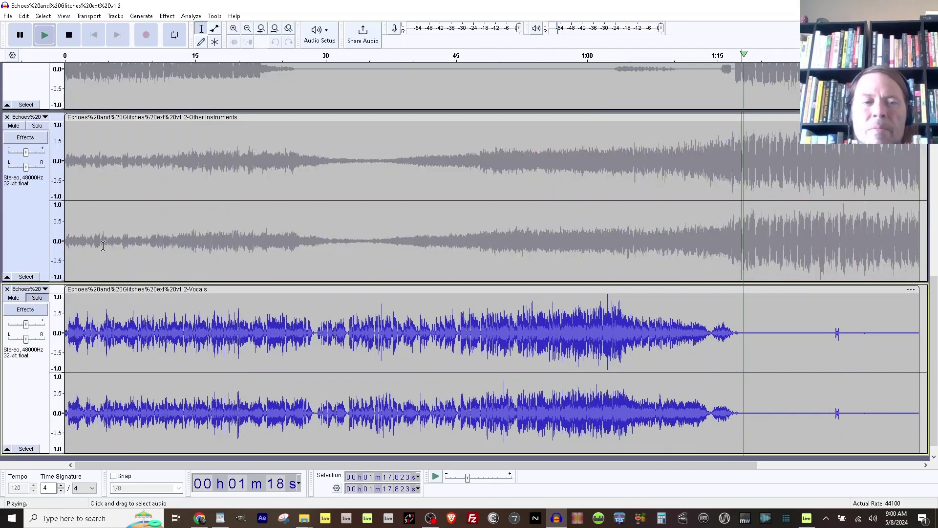
left_click(84, 317)
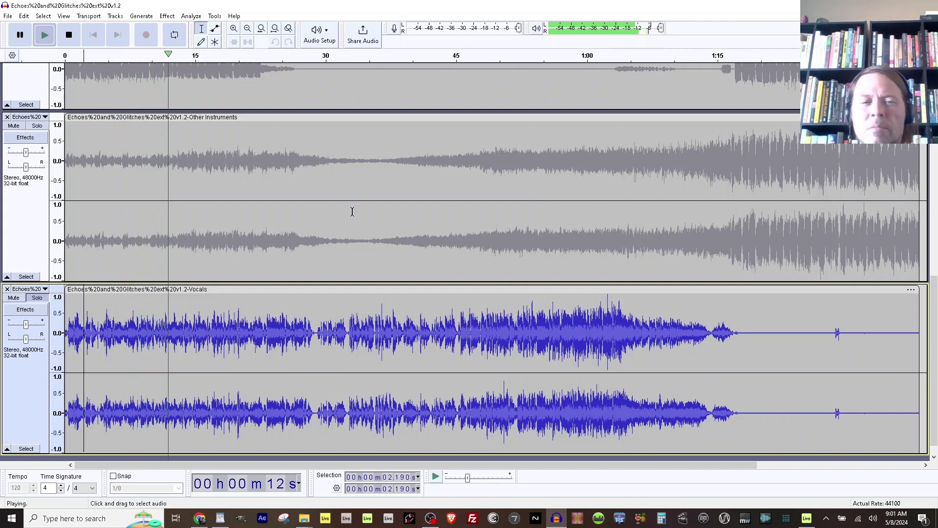
key("space")
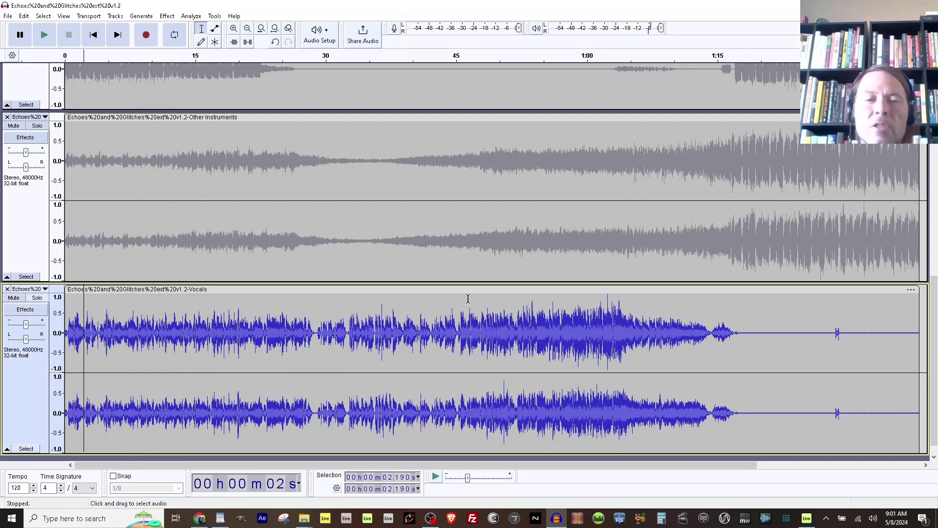
Delete the original full-mix Echoes and Glitches track, leaving only the four stems.
scroll(467, 298, "up", 5)
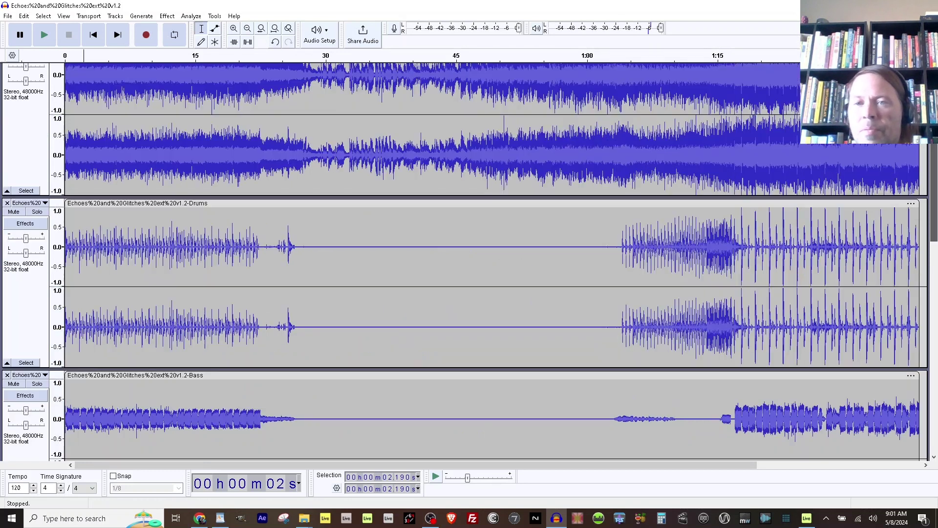
scroll(465, 263, "up", 2)
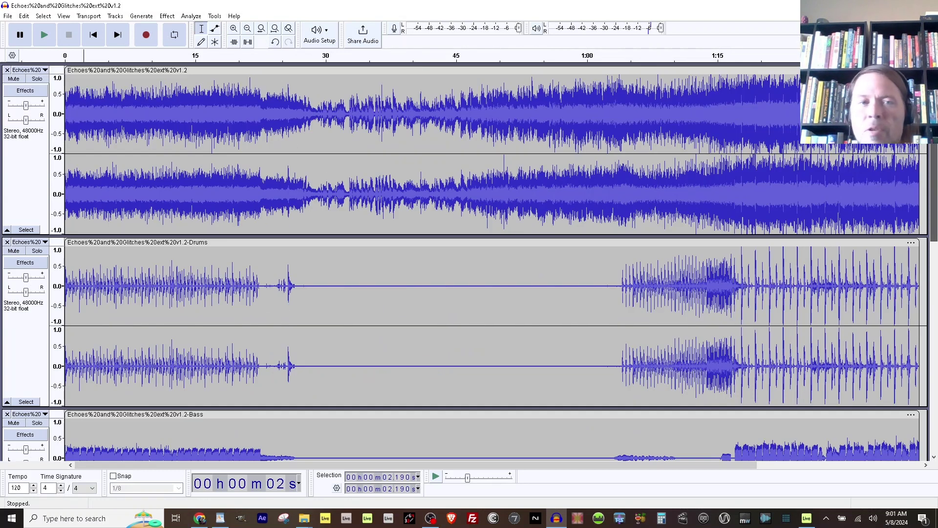
left_click(7, 70)
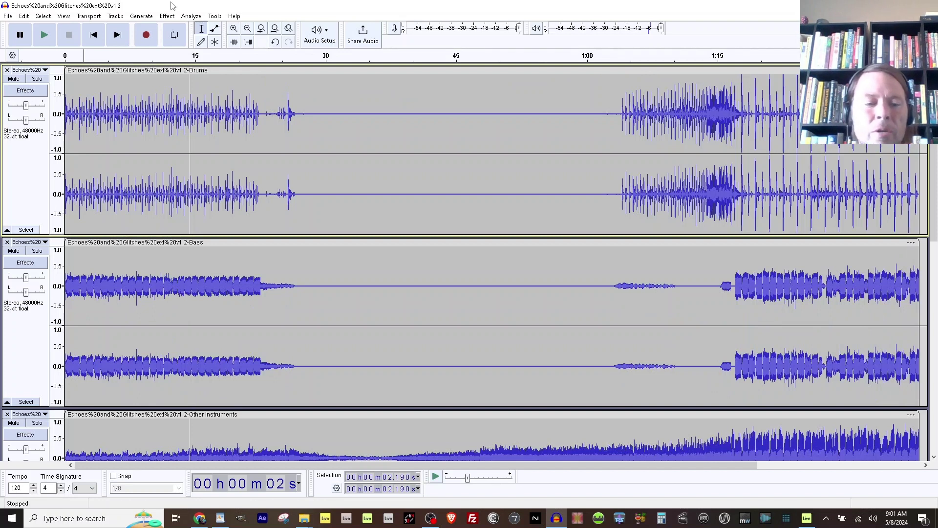
Export each track as a separate WAV into Phoenix Construction Kit's Echos and Glitches folder.
key("ctrl+shift+e")
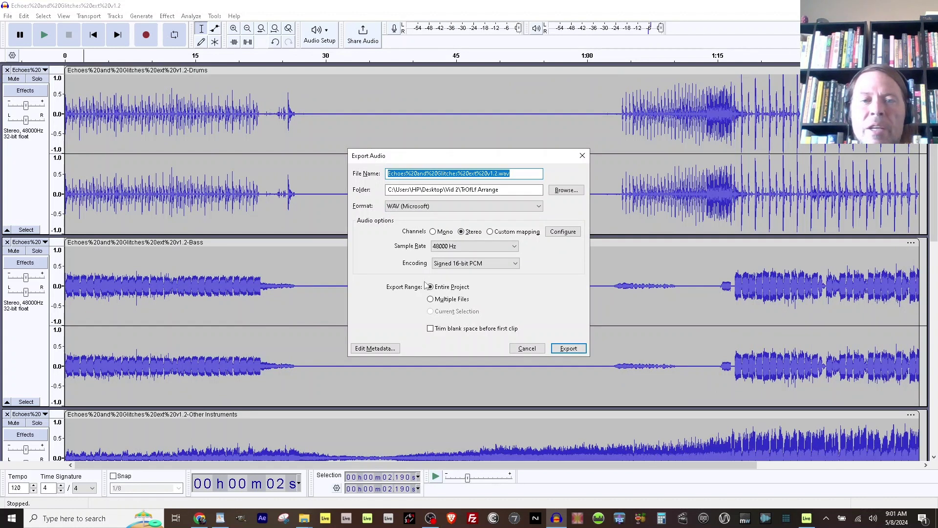
left_click(431, 300)
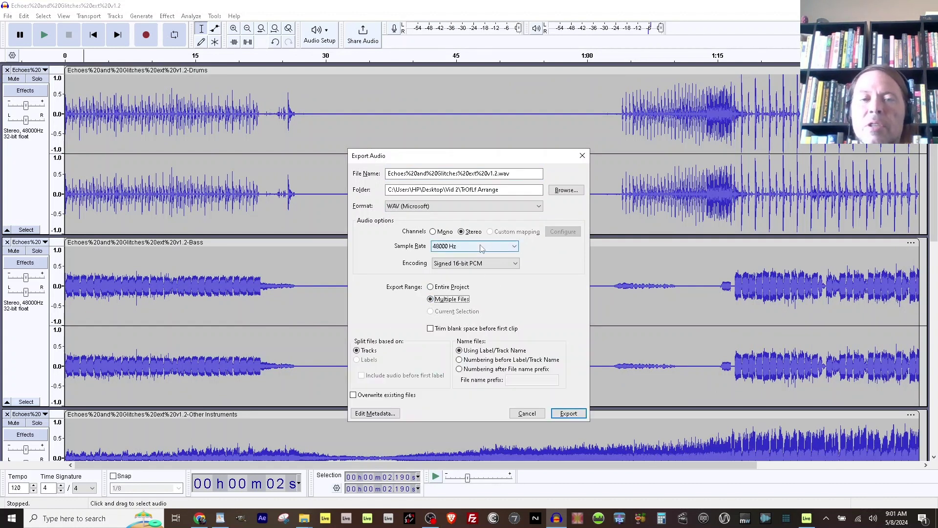
left_click(567, 191)
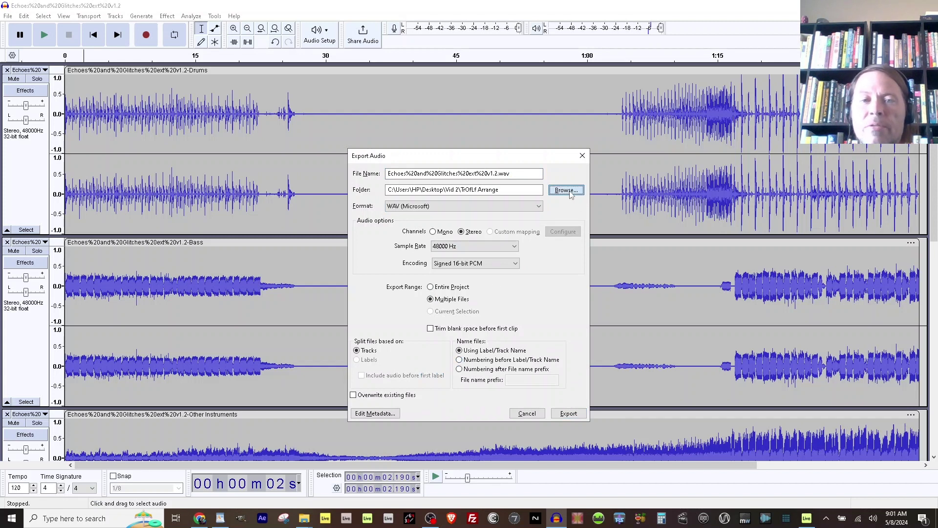
left_click(464, 186)
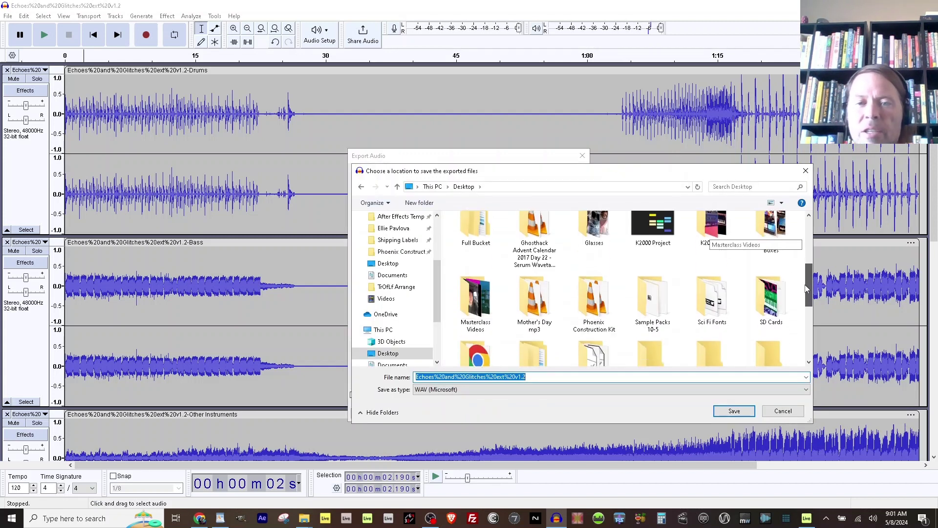
scroll(589, 286, "down", 2)
double_click(601, 276)
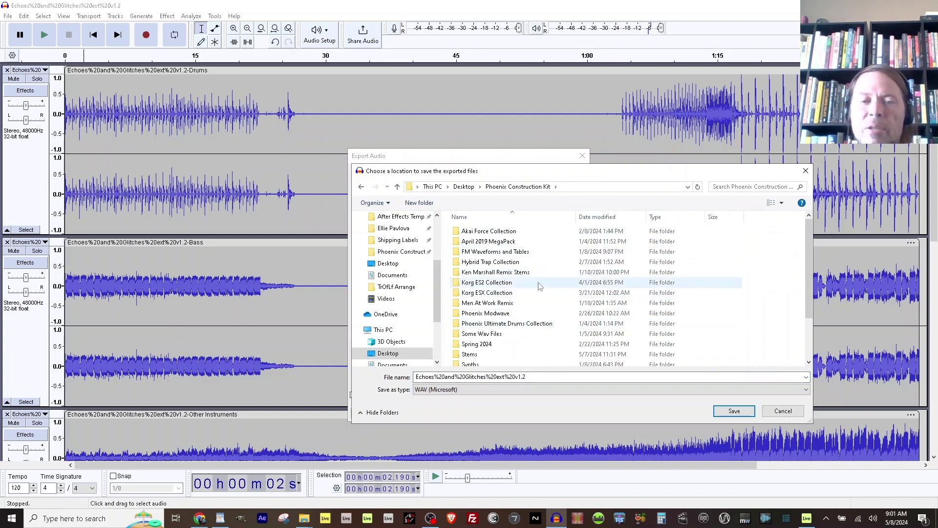
key("Return")
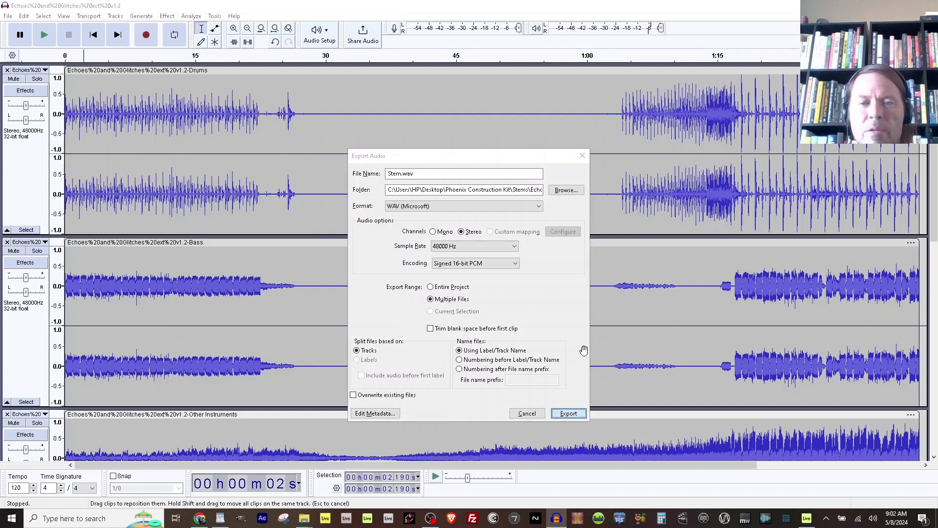
left_click(388, 518)
Drop the four exported stem WAVs from Explorer into track 6 as clips.
left_click(254, 469)
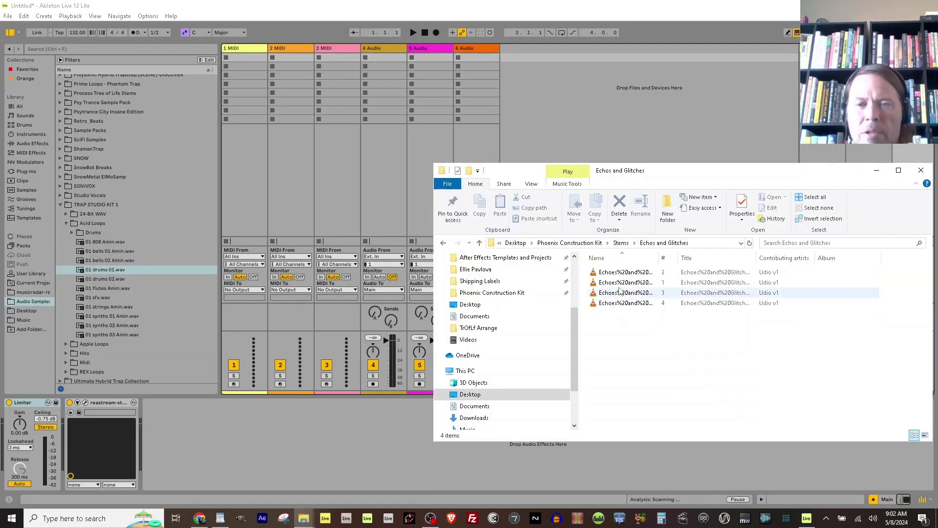
mouse_move(606, 317)
left_mouse_down()
mouse_move(605, 275)
mouse_move(487, 92)
left_mouse_up()
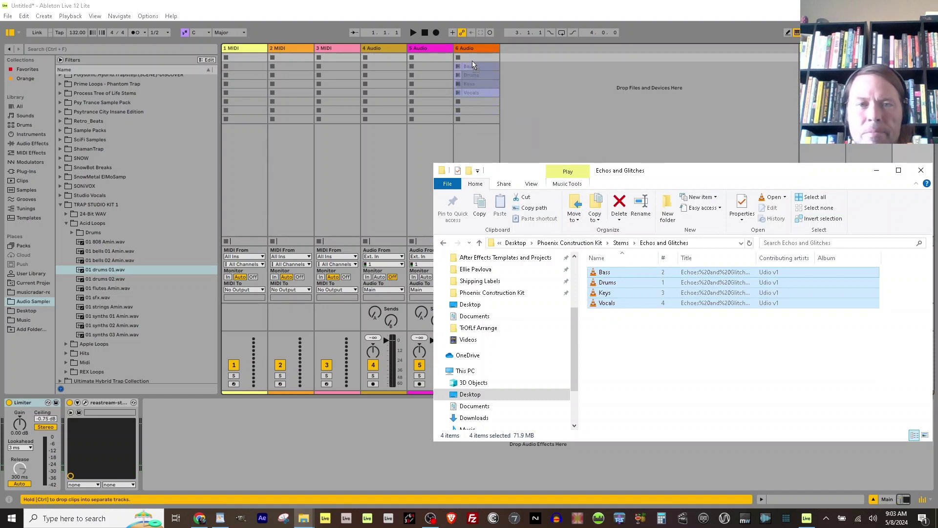
left_click_drag(472, 57, 470, 59)
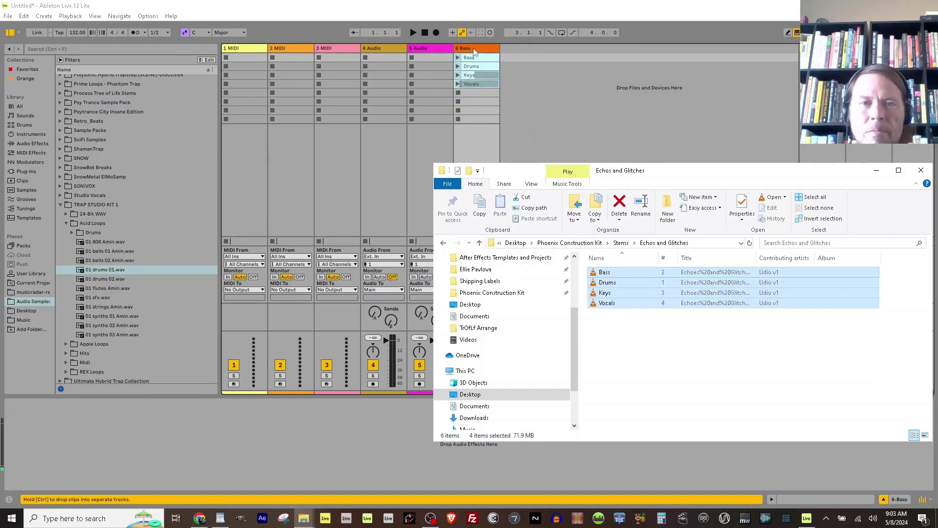
left_click(457, 66)
Warp the Drums stem at 132 BPM from its first hit and set the tempo to 150.
left_click(471, 66)
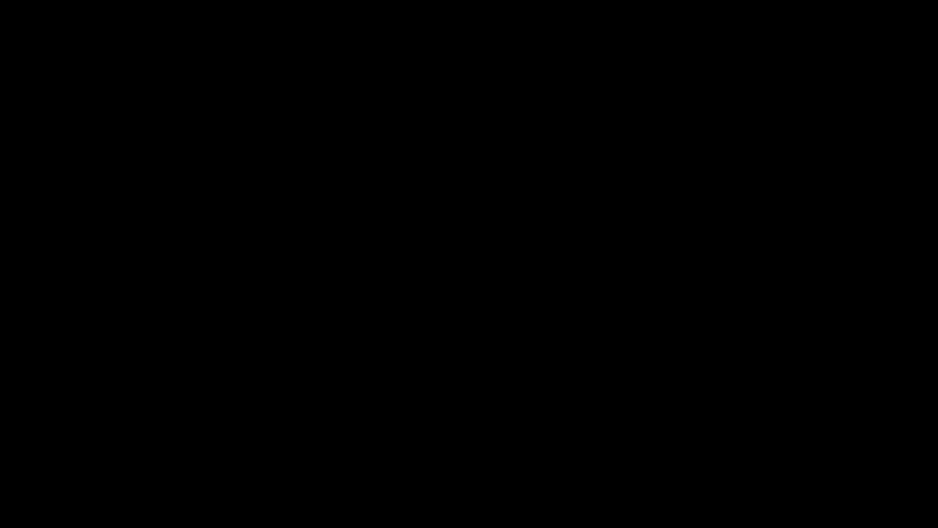
right_click(175, 396)
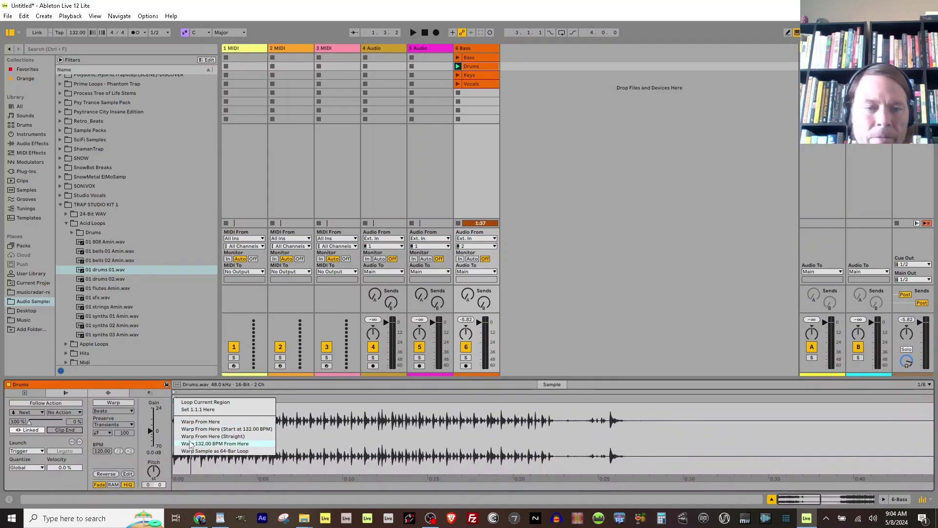
left_click(215, 443)
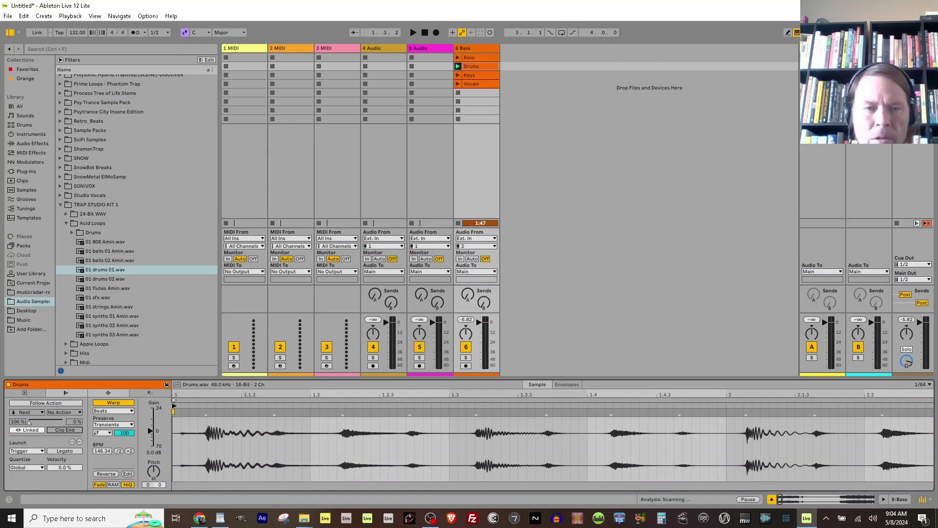
left_click_drag(181, 407, 210, 409)
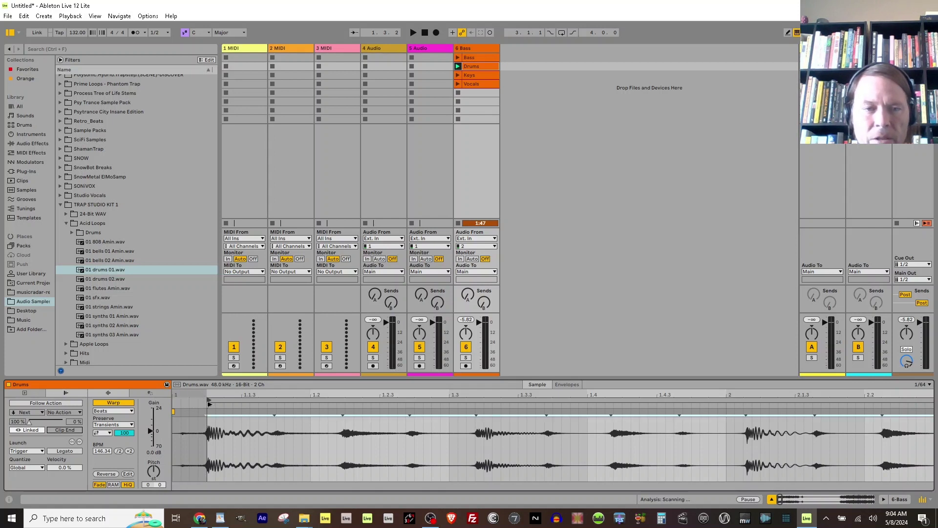
key("space")
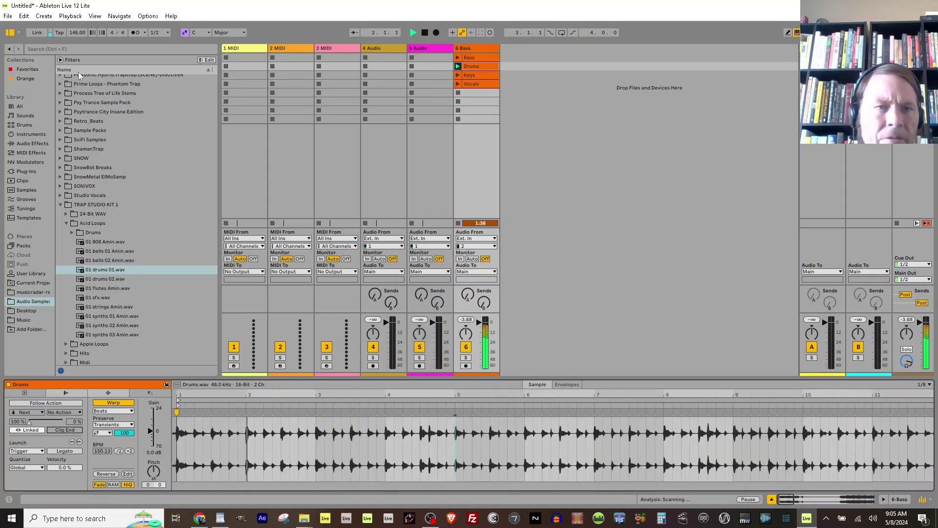
left_click(75, 34)
type("150")
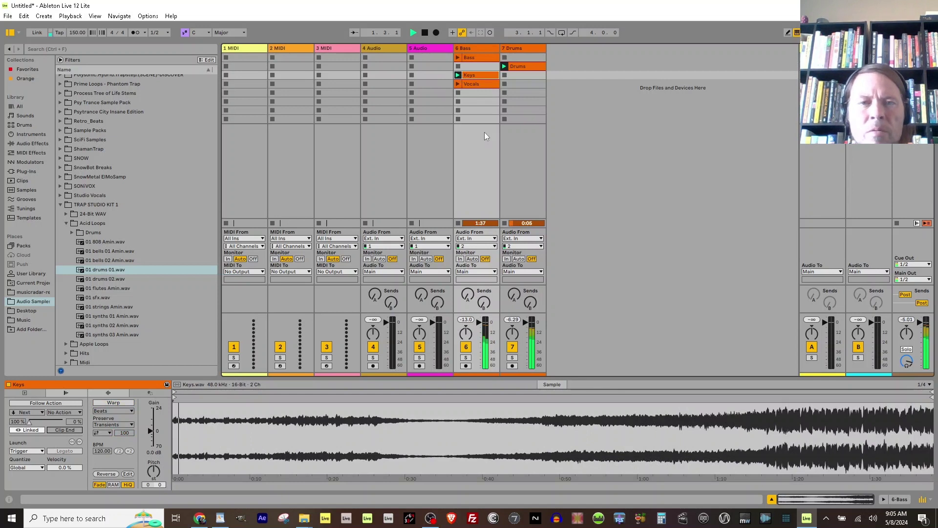
Warp the Keys stem straight from here and check it zoomed in at several points.
right_click(176, 401)
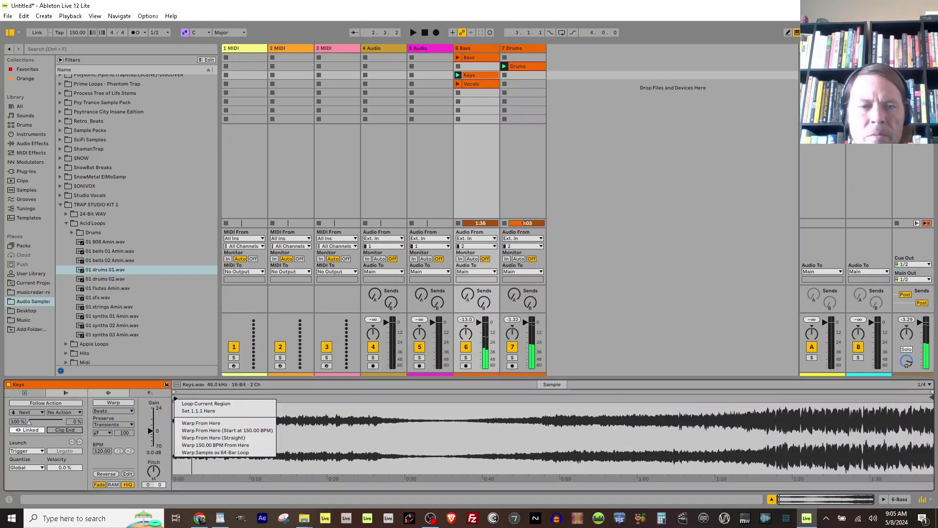
left_click(188, 431)
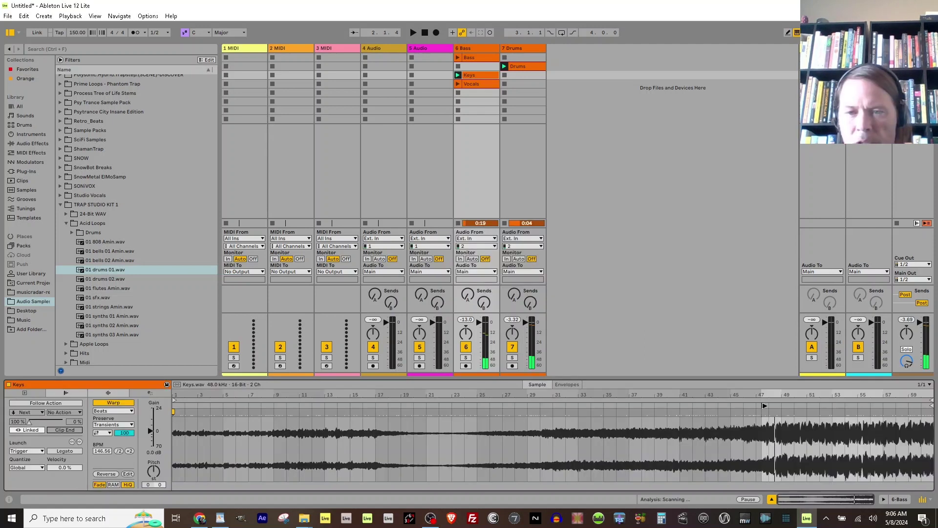
left_click_drag(771, 391, 770, 440)
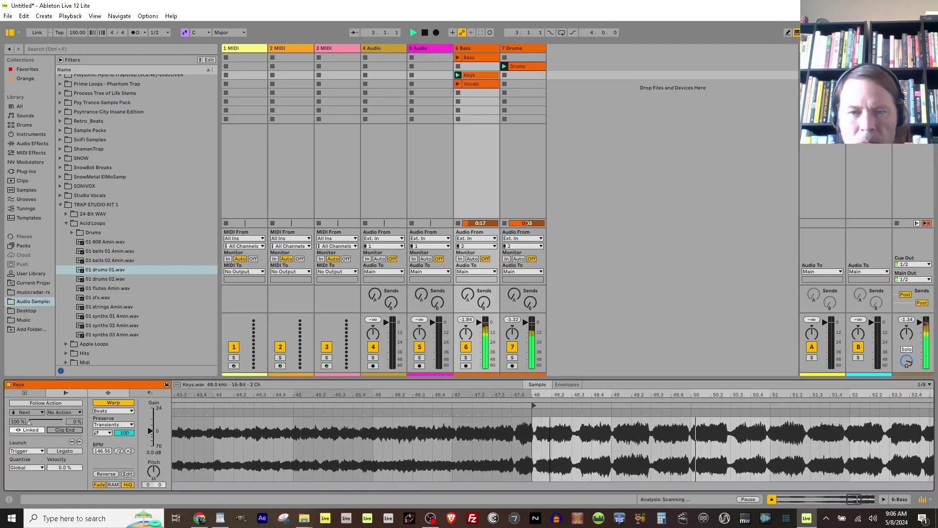
mouse_move(771, 440)
left_mouse_down()
mouse_move(771, 454)
mouse_move(771, 442)
mouse_move(461, 404)
left_mouse_up()
left_click(461, 405)
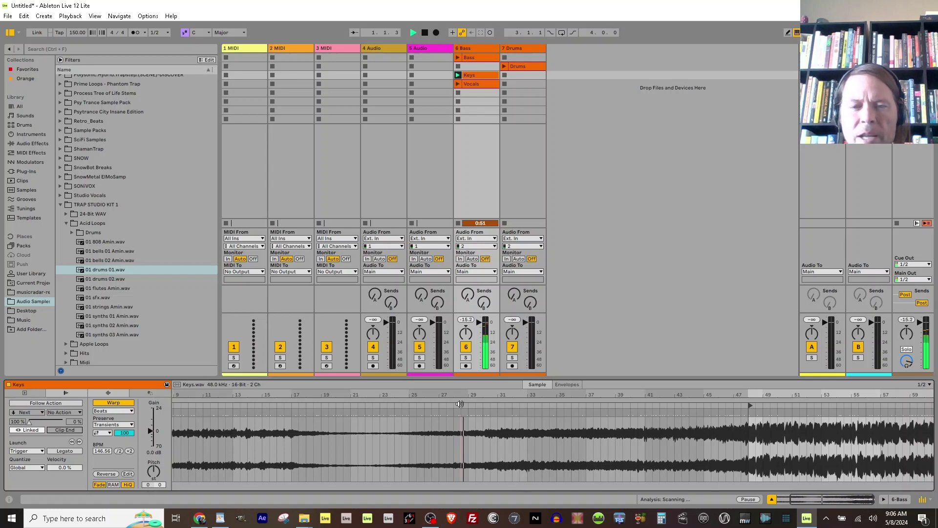
left_click(587, 405)
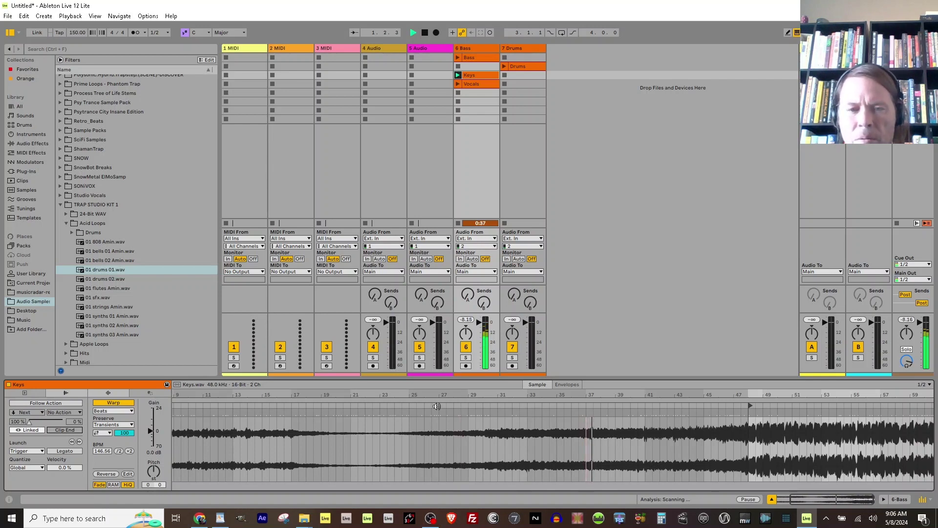
Colour the Keys clip green and move it onto track 5.
right_click(469, 74)
left_click(530, 225)
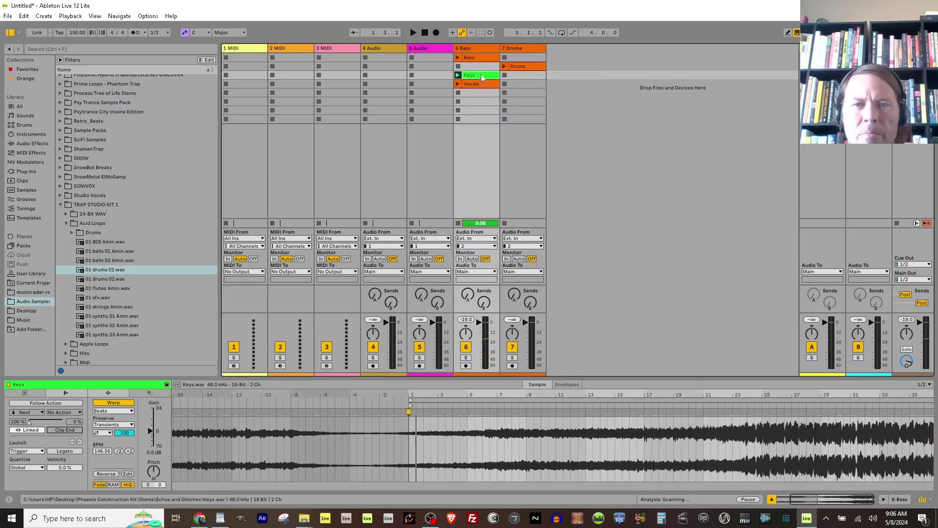
left_click_drag(427, 59, 426, 58)
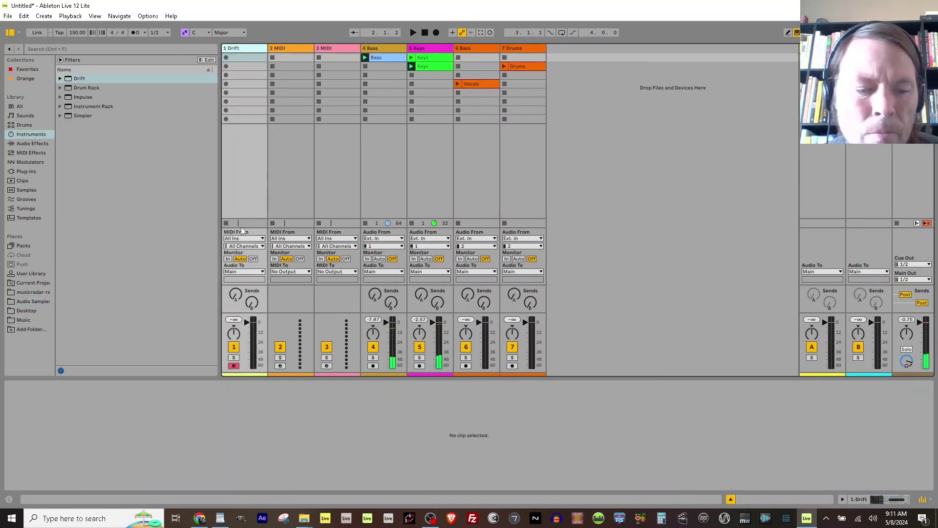
Play low Drift notes on the computer keyboard after shifting the octave, then restart playback.
key("a")
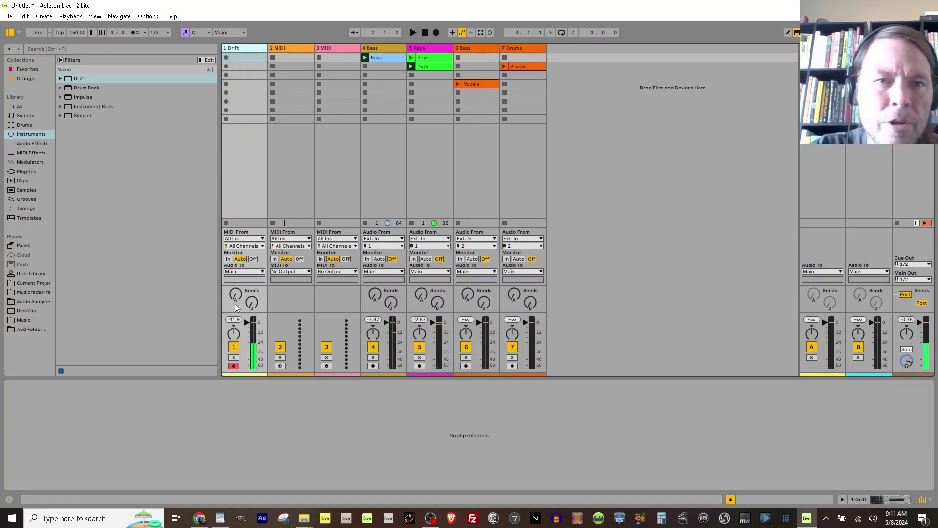
key("z")
key("z")
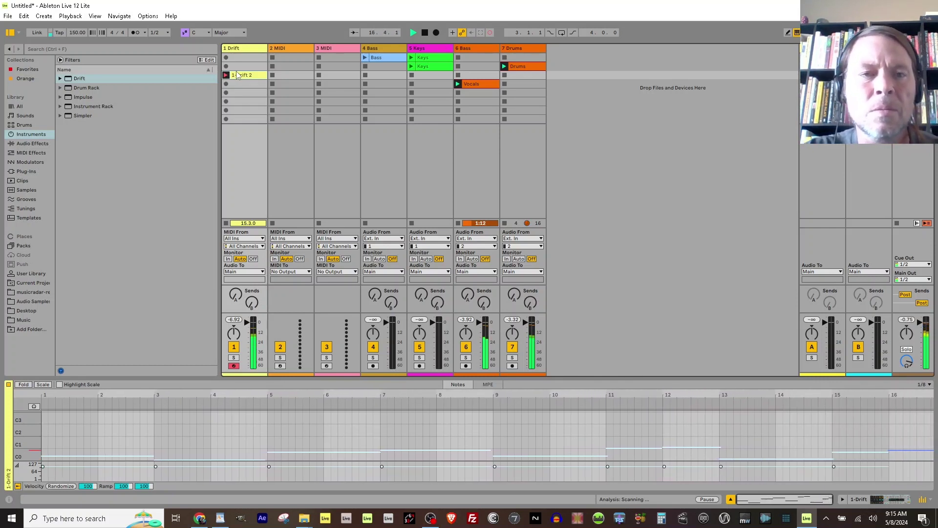
key("space")
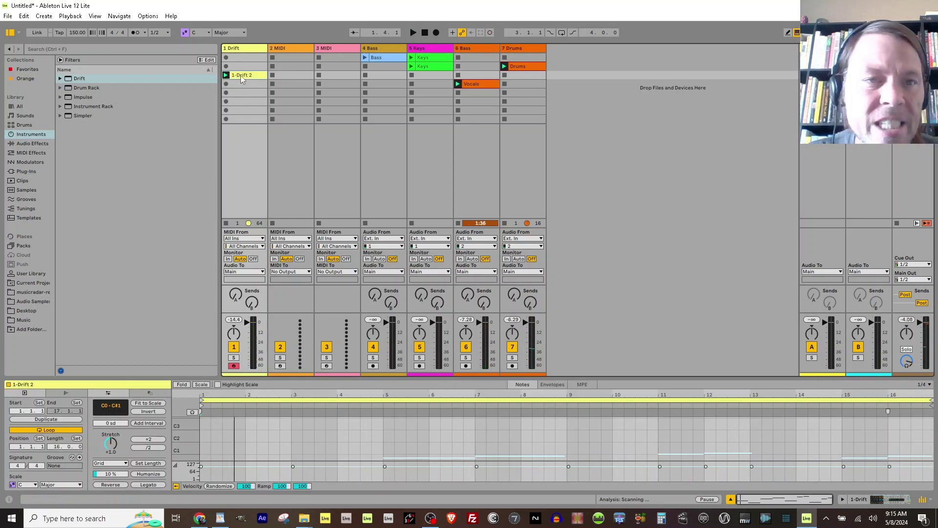
key("space")
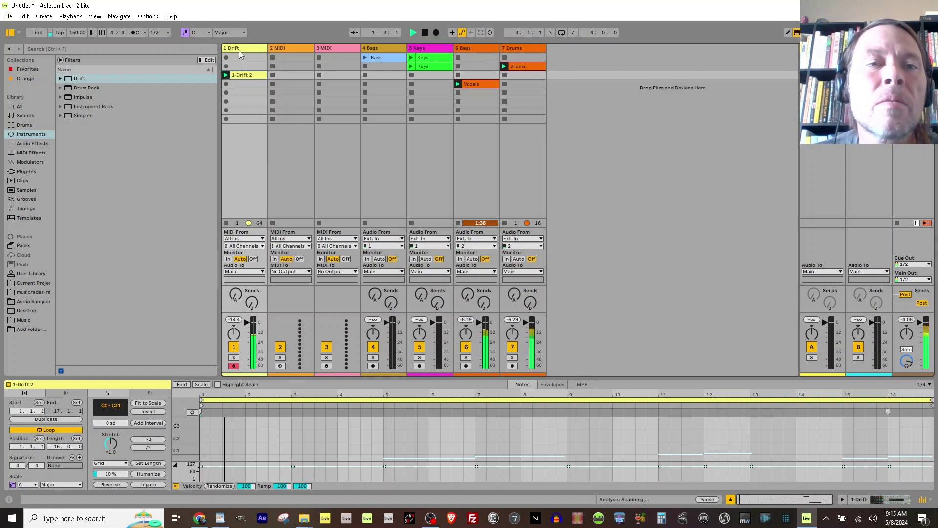
Load a one-bar Keys loop into Simpler on track 2, record a 2-Keys clip and open its notes.
left_click(428, 58)
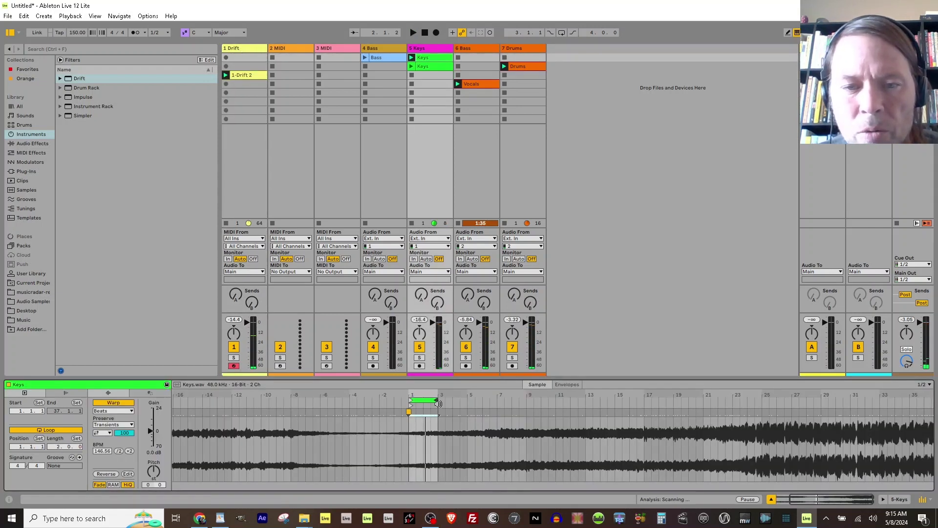
left_click_drag(438, 403, 423, 404)
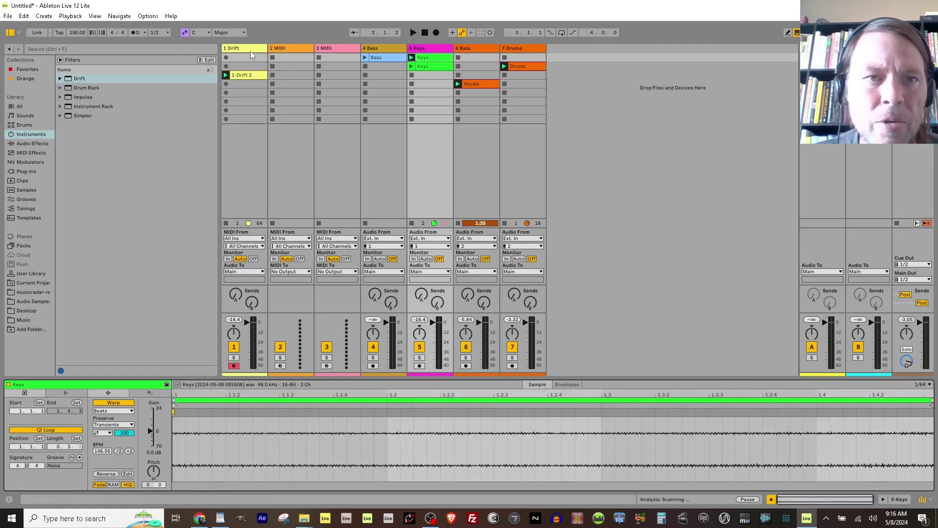
double_click(66, 115)
left_click_drag(424, 61, 190, 431)
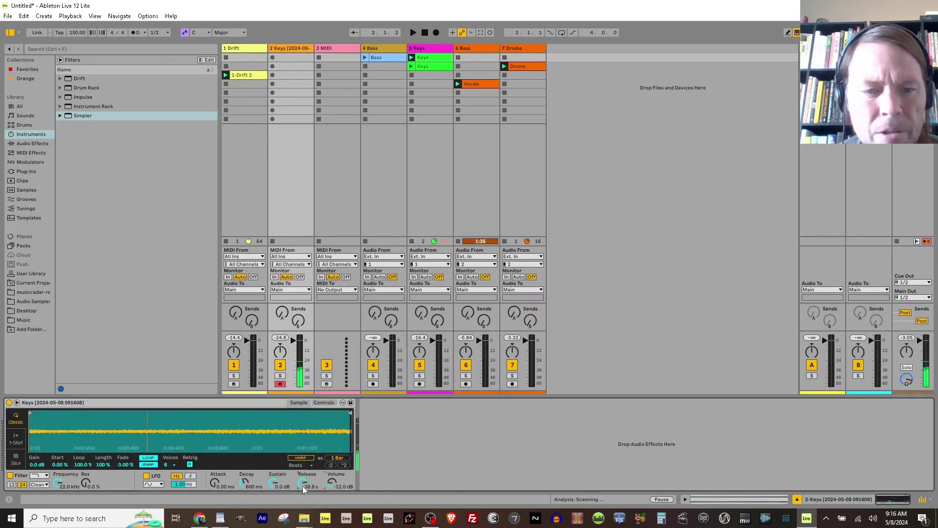
left_click(272, 101)
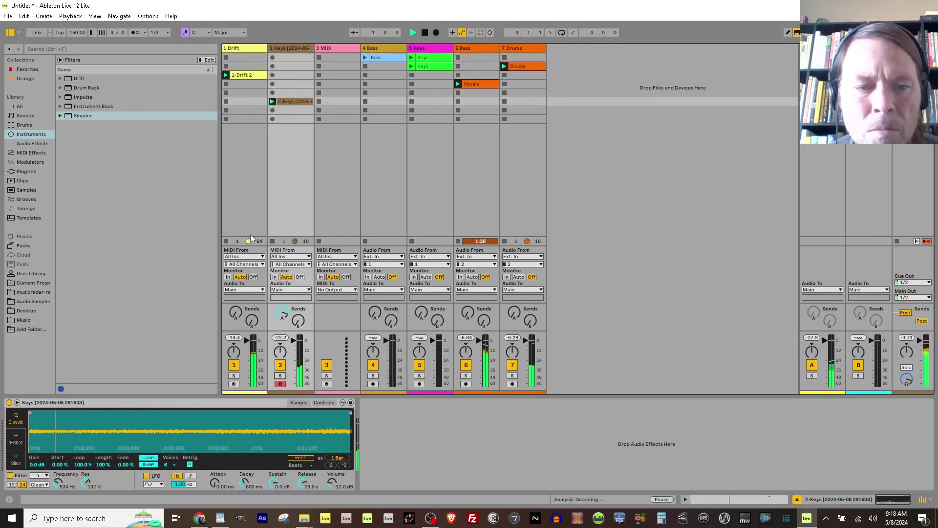
left_click(288, 101)
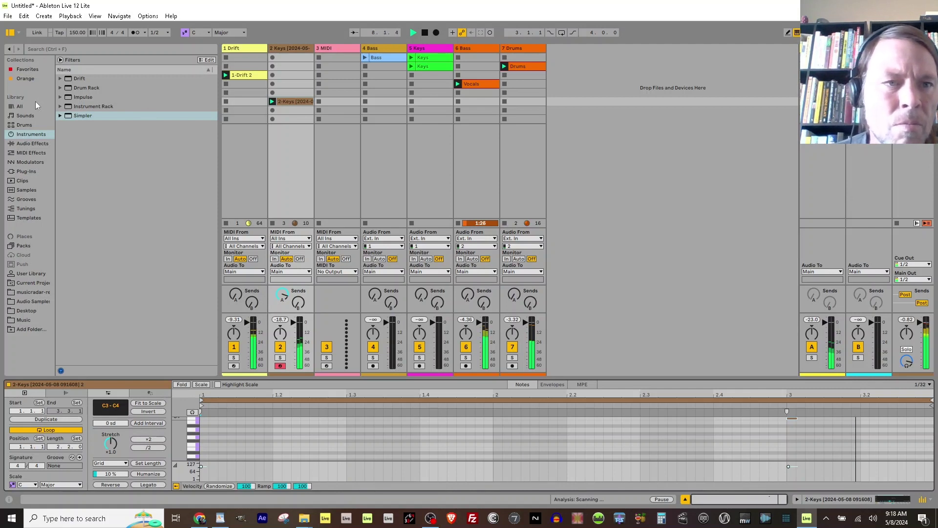
Load the Alchemy instrument plug-in on track 3 and record a new clip from it.
left_click(25, 172)
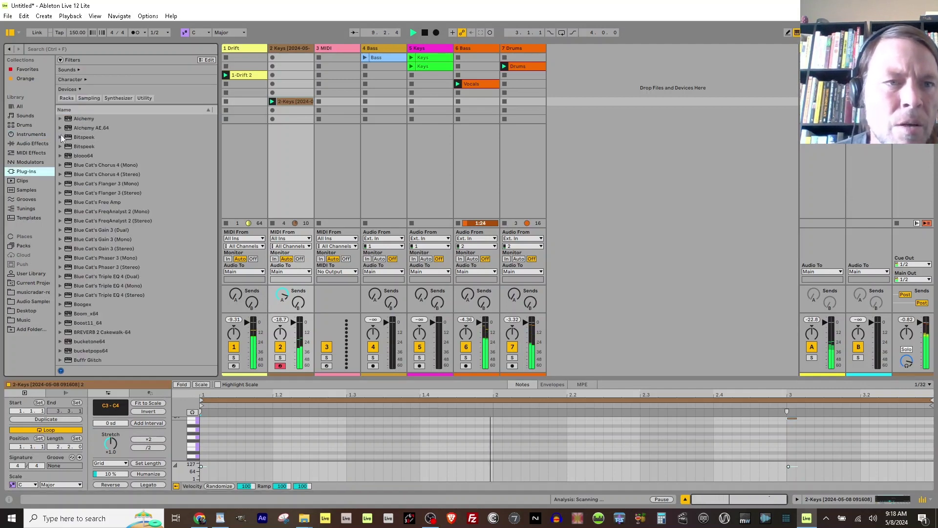
left_click(72, 78)
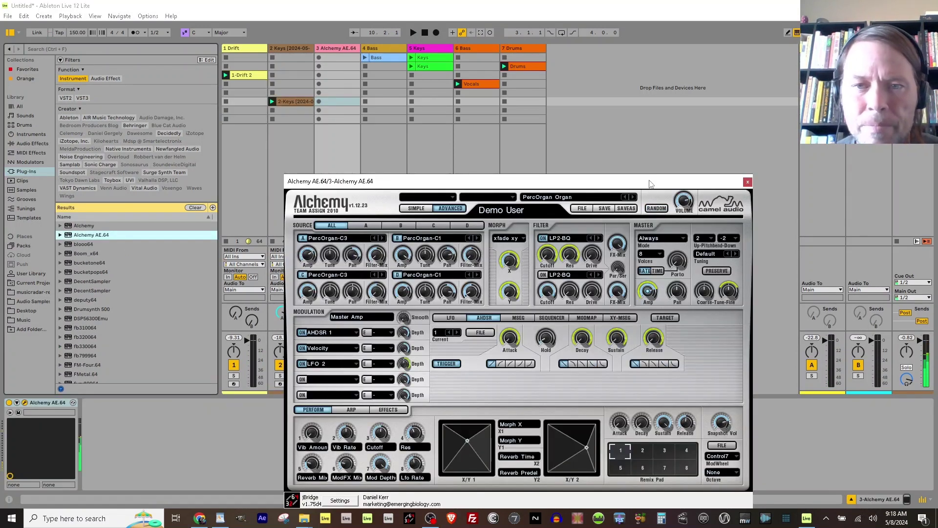
left_click_drag(651, 184, 676, 136)
left_click(749, 133)
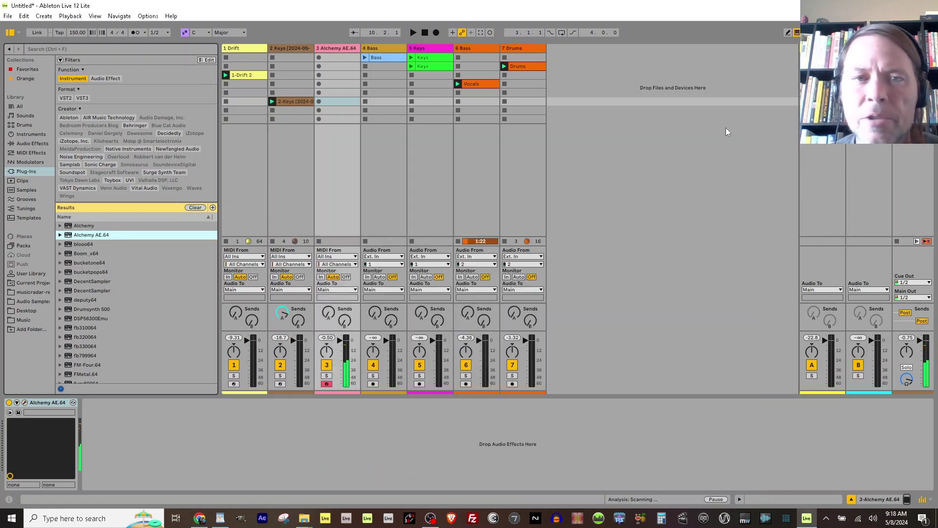
key("shift+F9")
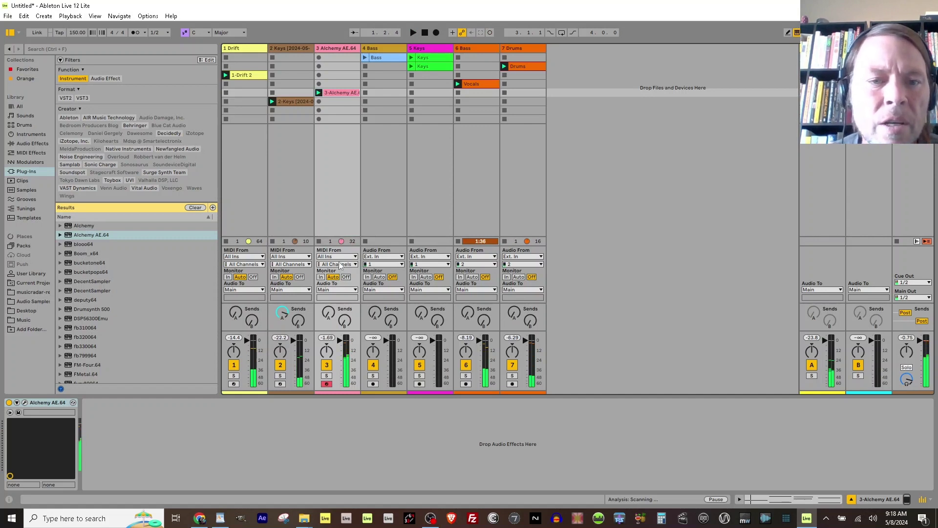
Lower the Alchemy track to about -19 dB and add an Arpeggiator MIDI effect.
left_click_drag(340, 340, 339, 356)
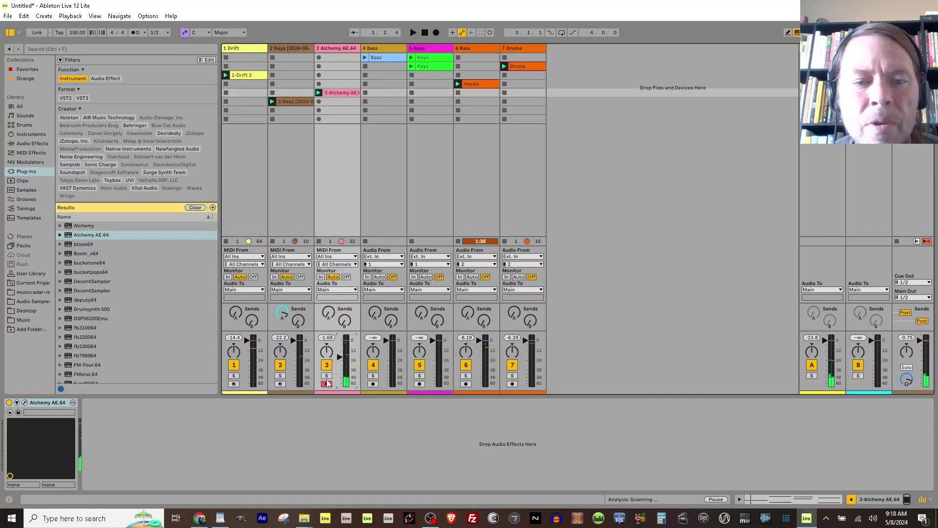
left_click(25, 152)
left_click(68, 82)
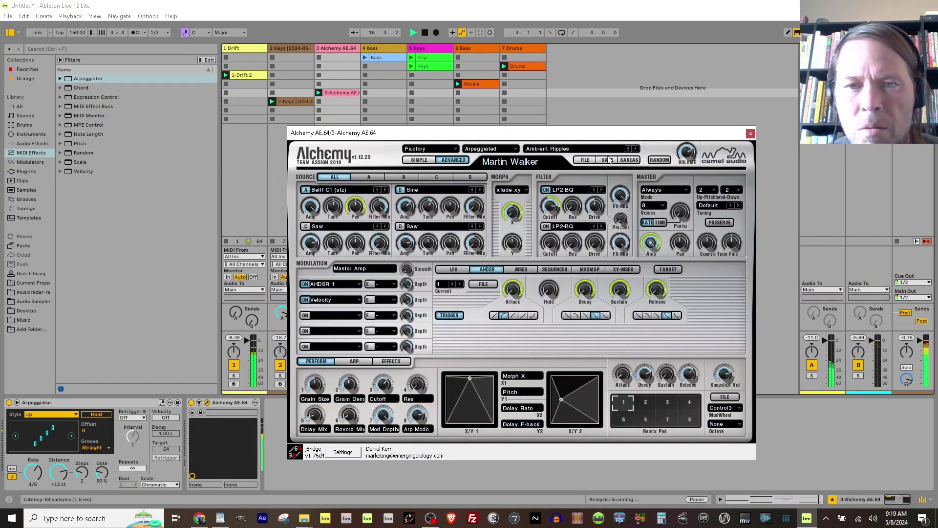
Load Alchemy's Bottomz Up - Bass Arp preset and drag the X/Y 1 morph point lower right.
left_click(636, 148)
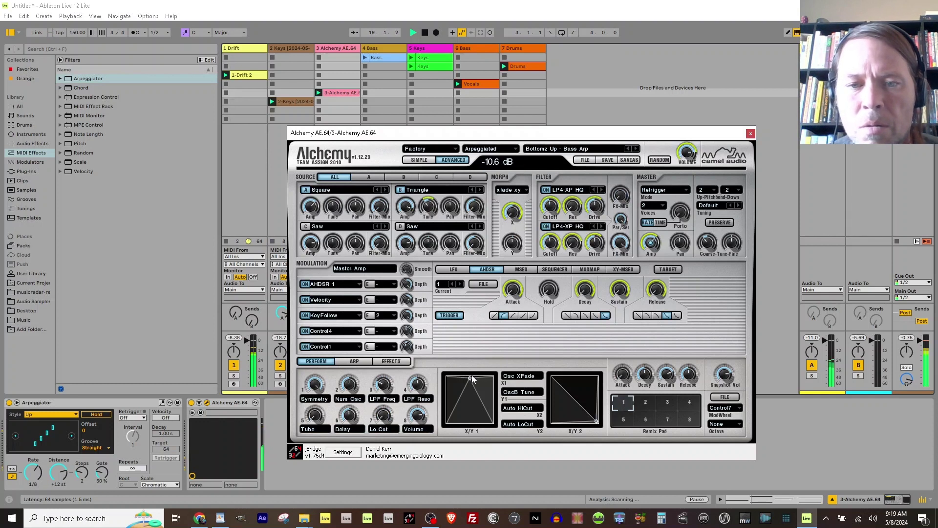
left_click_drag(472, 379, 490, 400)
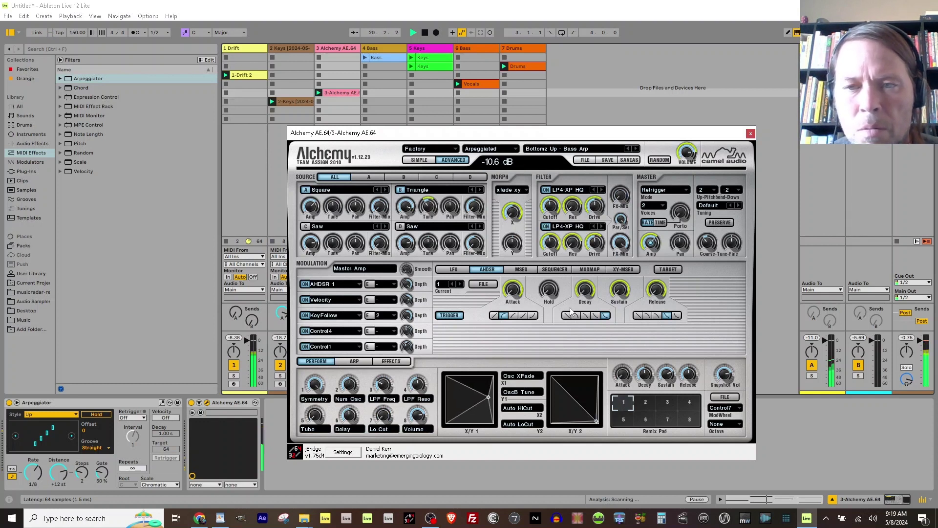
left_click(750, 134)
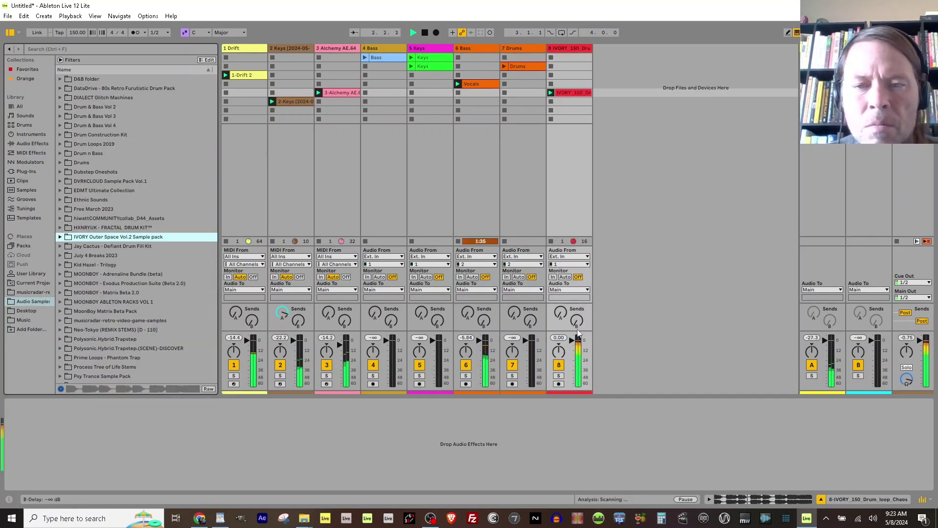
Launch the Drums clip on track 7 and open LiveCut.64 on the 6 Bass track.
left_click(578, 342)
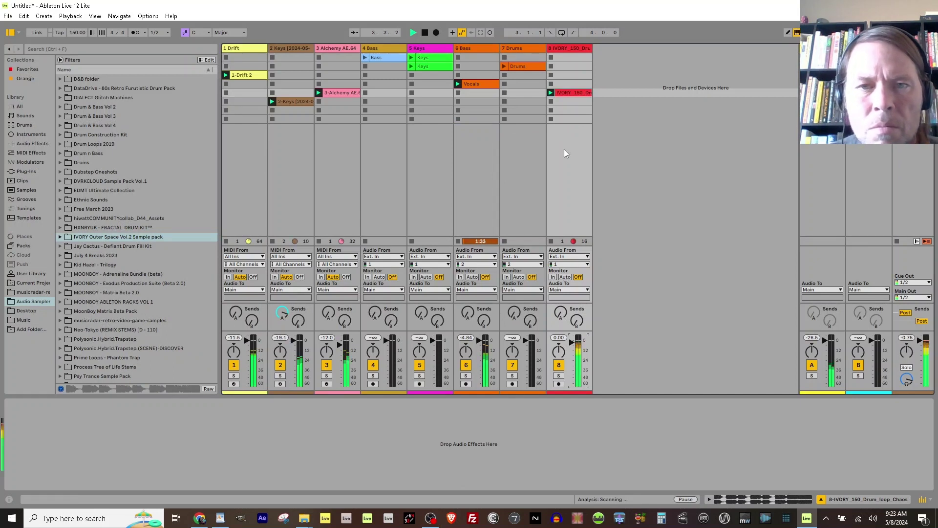
left_click(505, 66)
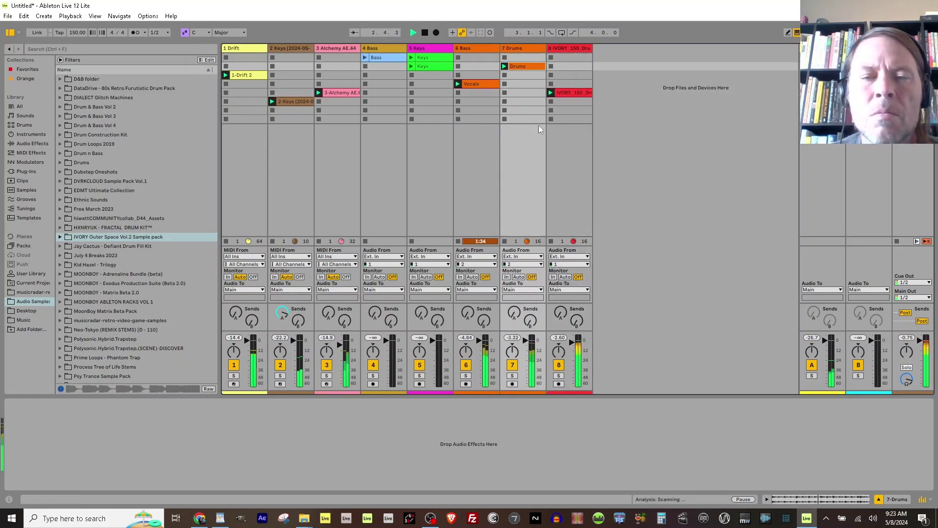
left_click(476, 50)
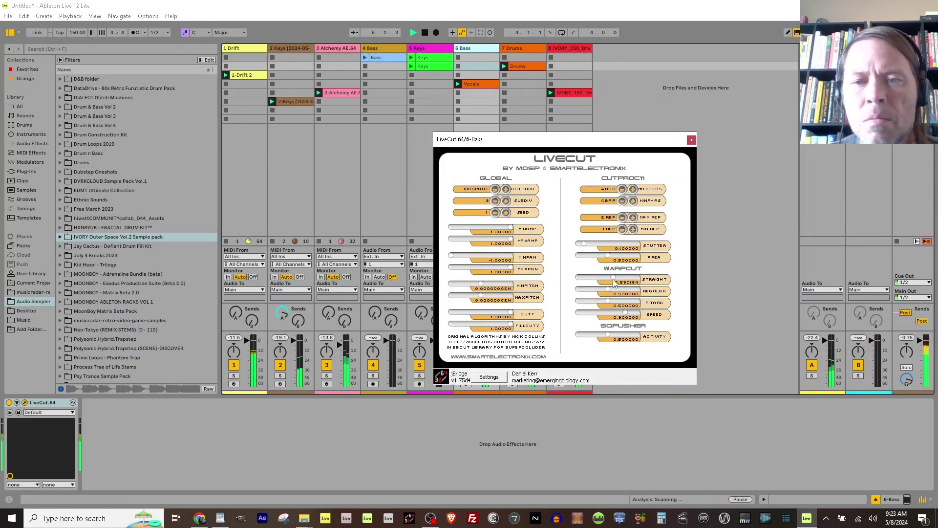
Push LiveCut's STRAIGHT slider up to 1.0.
left_click_drag(612, 283, 649, 284)
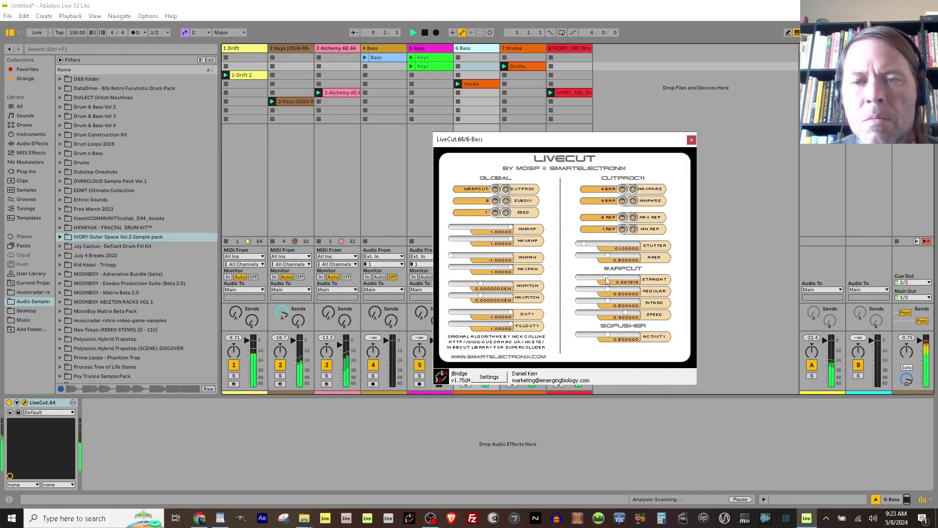
left_click_drag(606, 280, 656, 275)
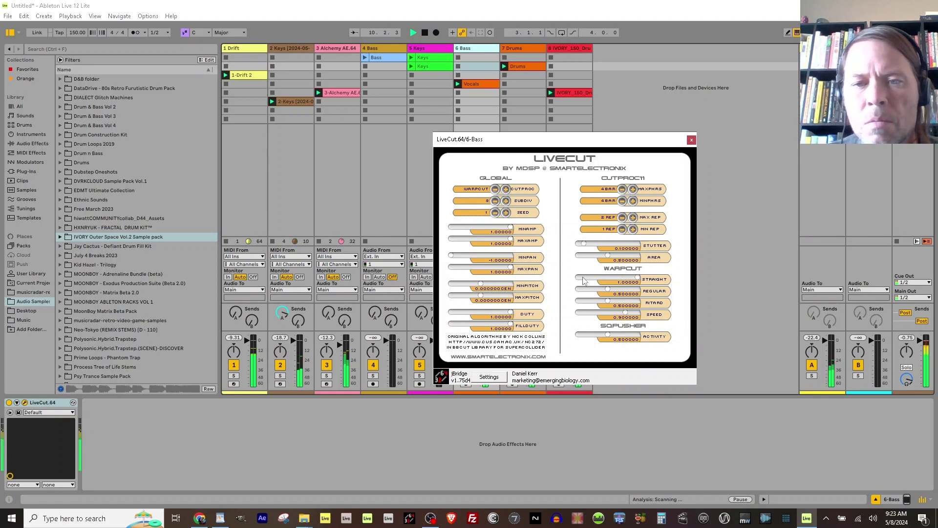
left_click_drag(583, 280, 685, 285)
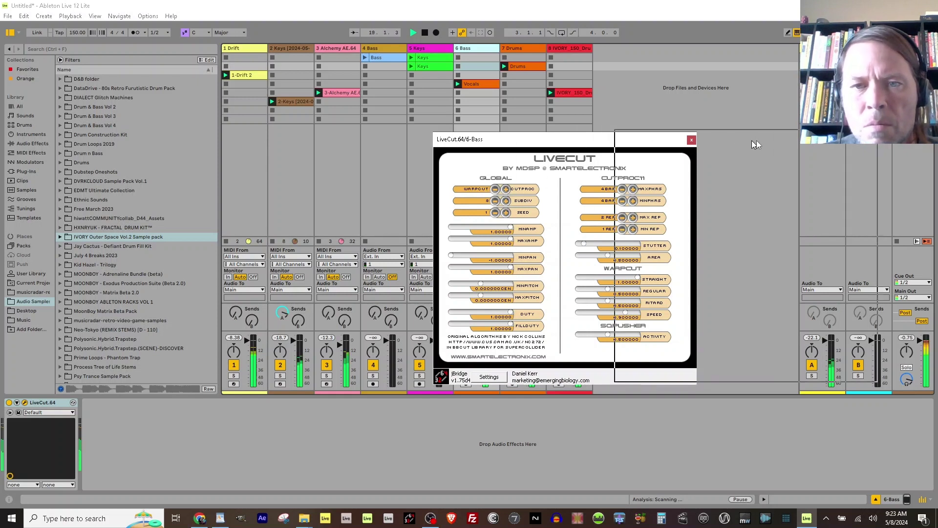
Raise the Bass track's Send A, stop the drum clips on tracks 7 and 8, and keep STRAIGHT at 1.0.
left_click_drag(573, 142, 769, 139)
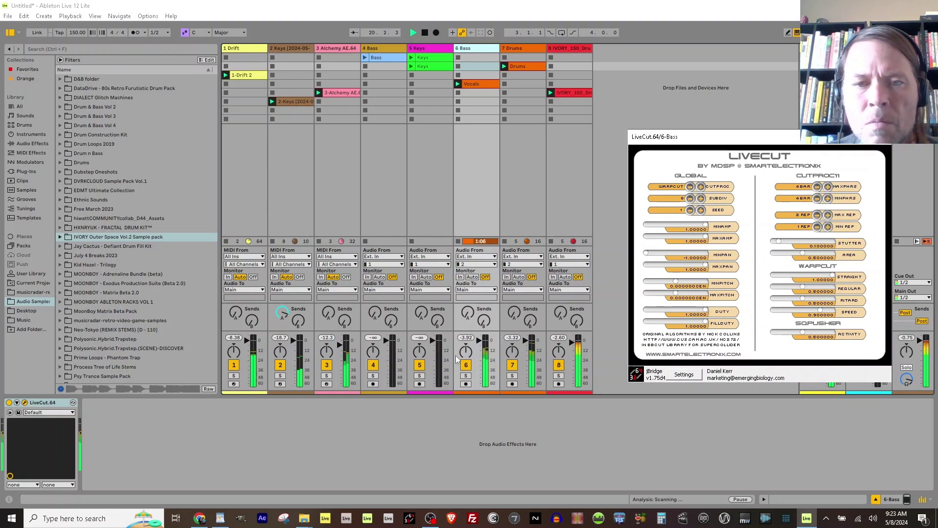
left_click_drag(467, 317, 467, 313)
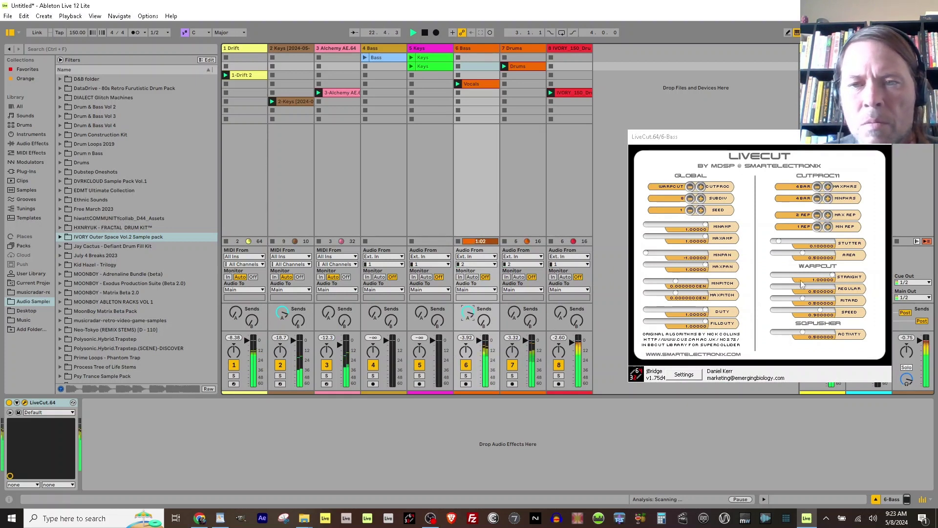
left_click_drag(831, 277, 780, 276)
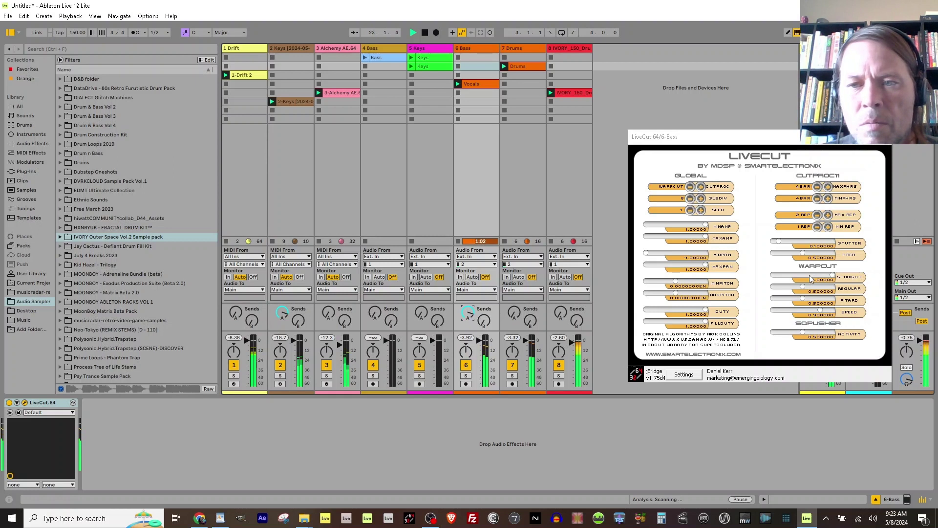
left_click(551, 101)
left_click(504, 93)
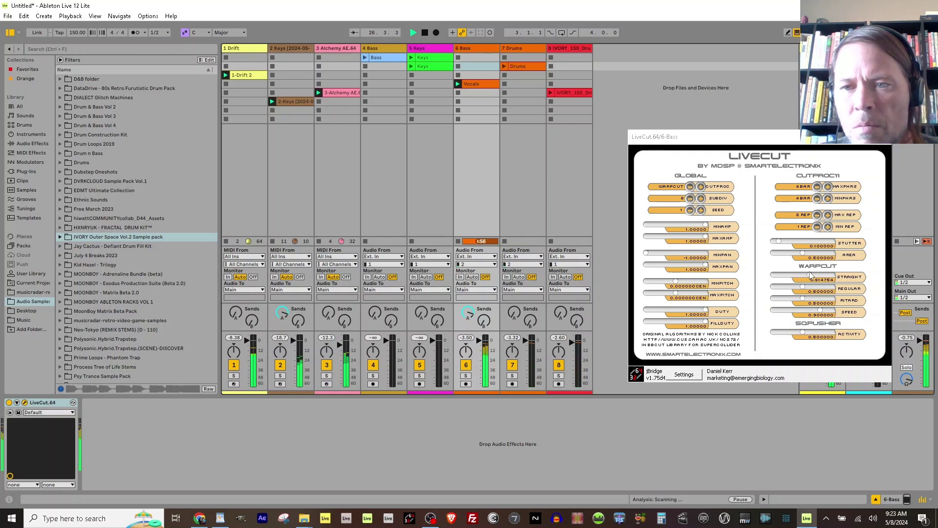
left_click_drag(812, 277, 857, 278)
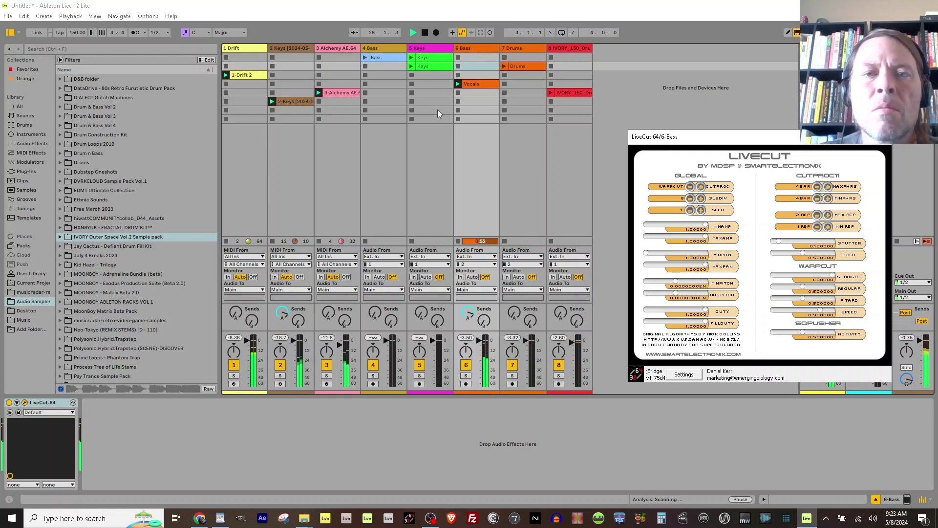
Stop the 2-Keys clip on track 2.
left_click(273, 110)
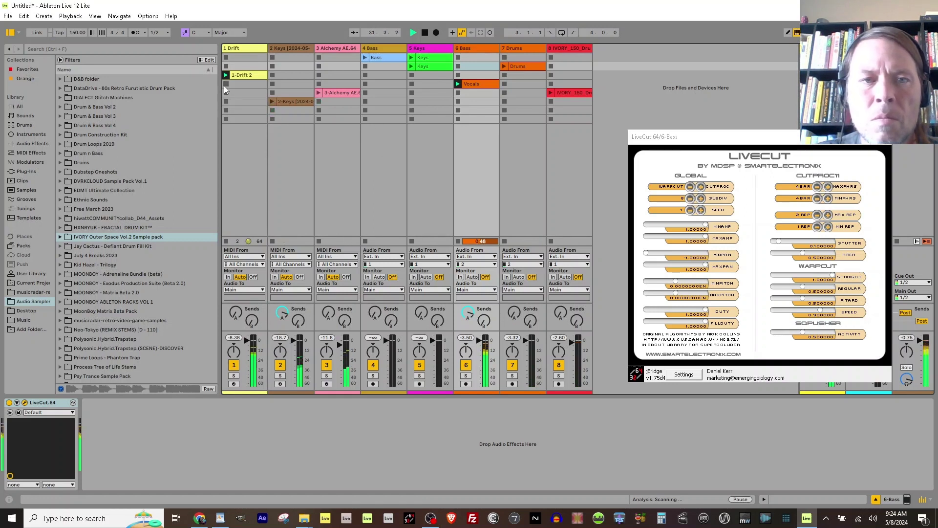